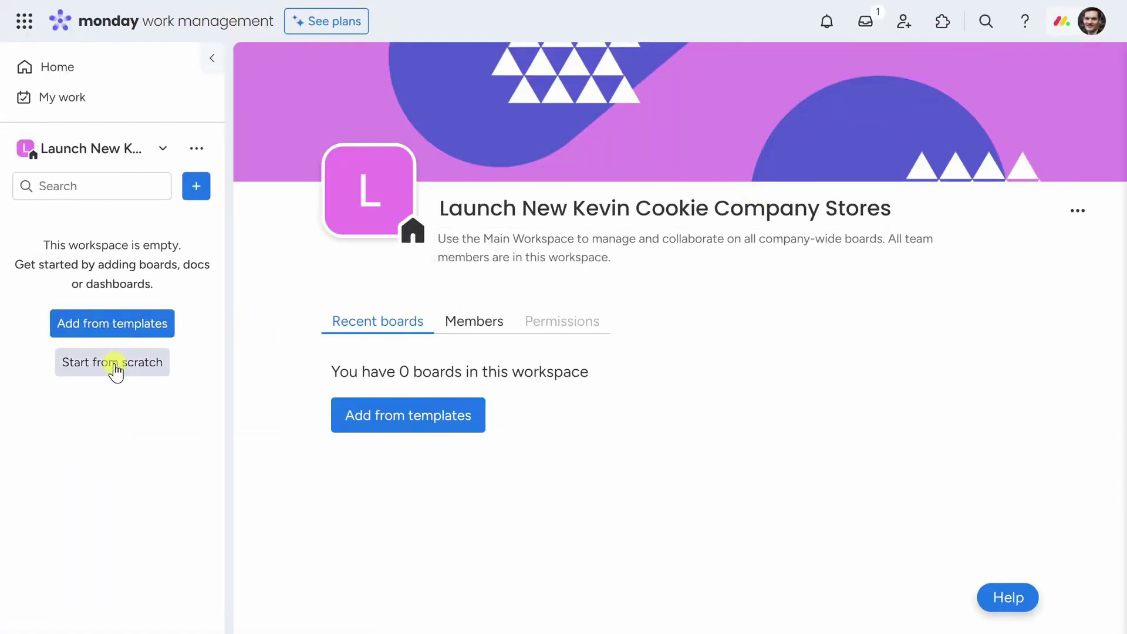
Step: Create a board named New York City Flagship with Main privacy for managing Items
{"action": "left_click", "coordinate": [195, 188]}
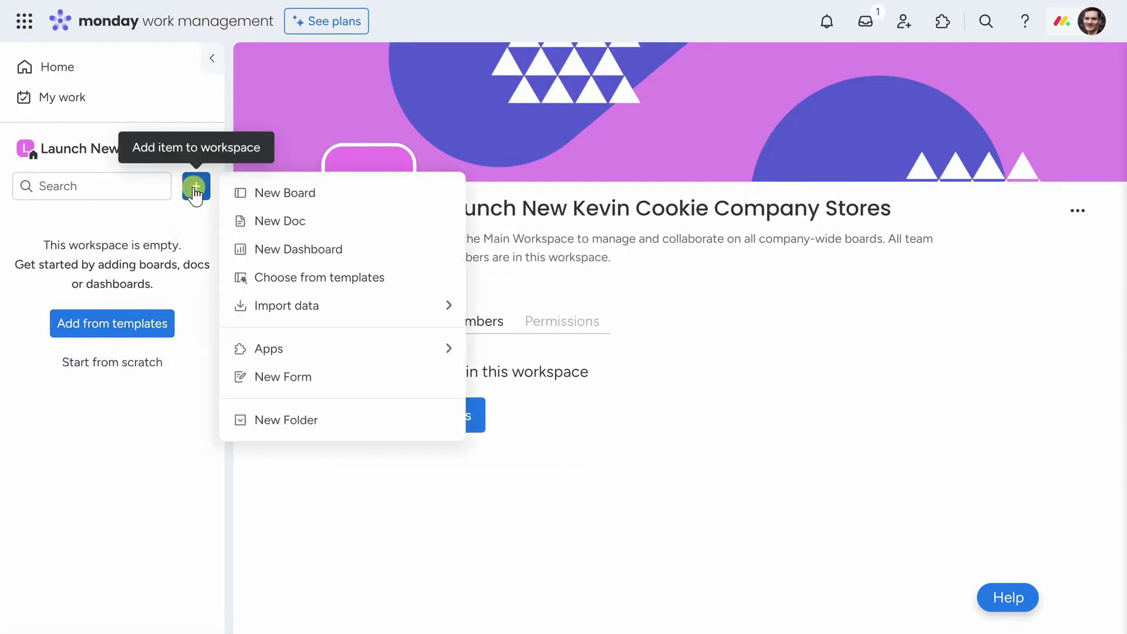
{"action": "left_click", "coordinate": [297, 194]}
{"action": "type", "text": "New York City Flagship"}
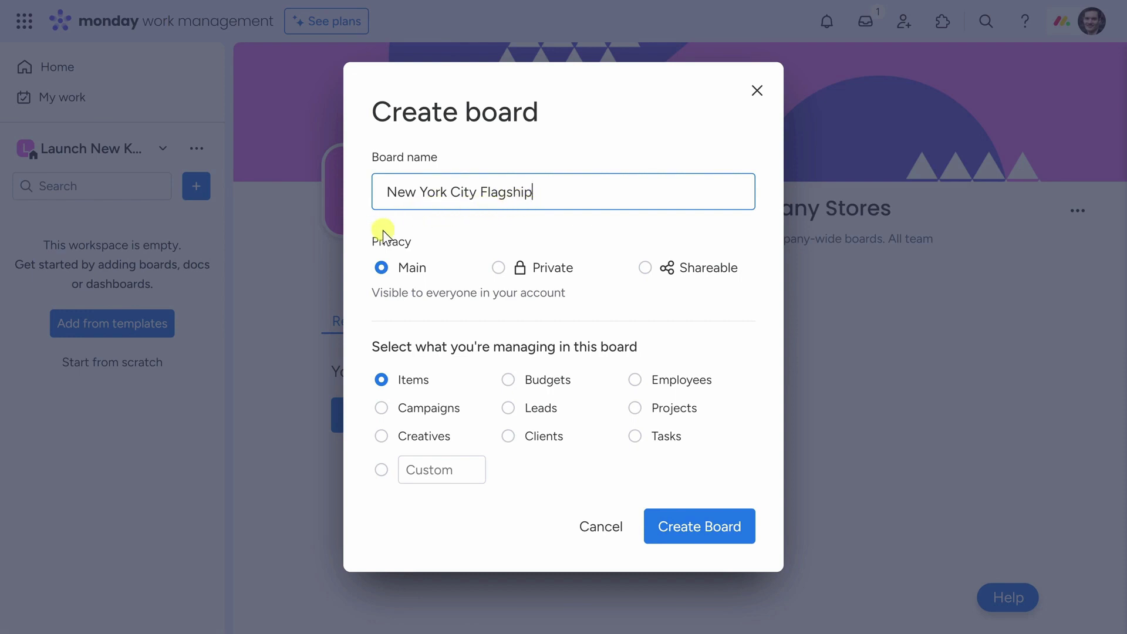
{"action": "left_click", "coordinate": [613, 272]}
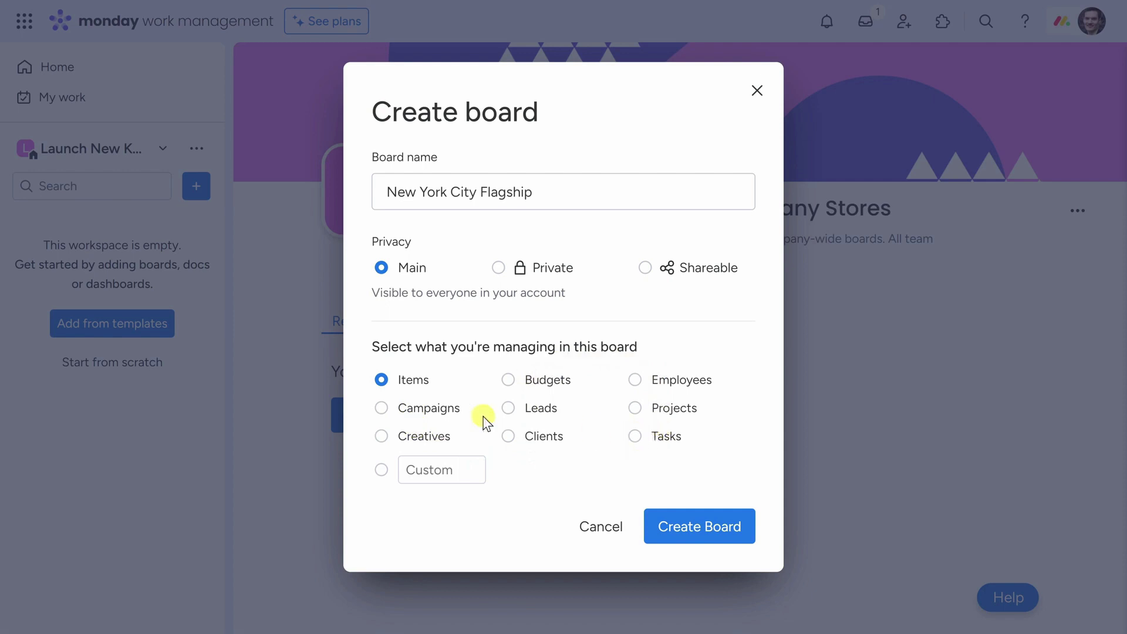
{"action": "left_click", "coordinate": [687, 528]}
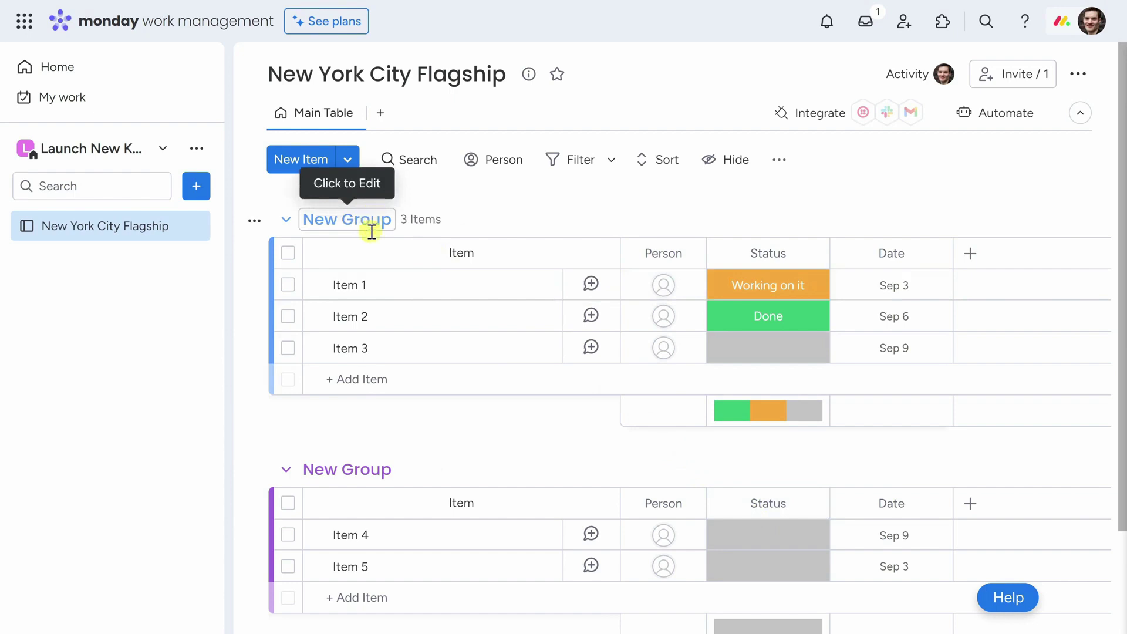
Step: Rename the first group on the board as Plan opening day festivities
{"action": "scroll", "coordinate": [389, 320], "scroll_direction": "down", "scroll_amount": 2}
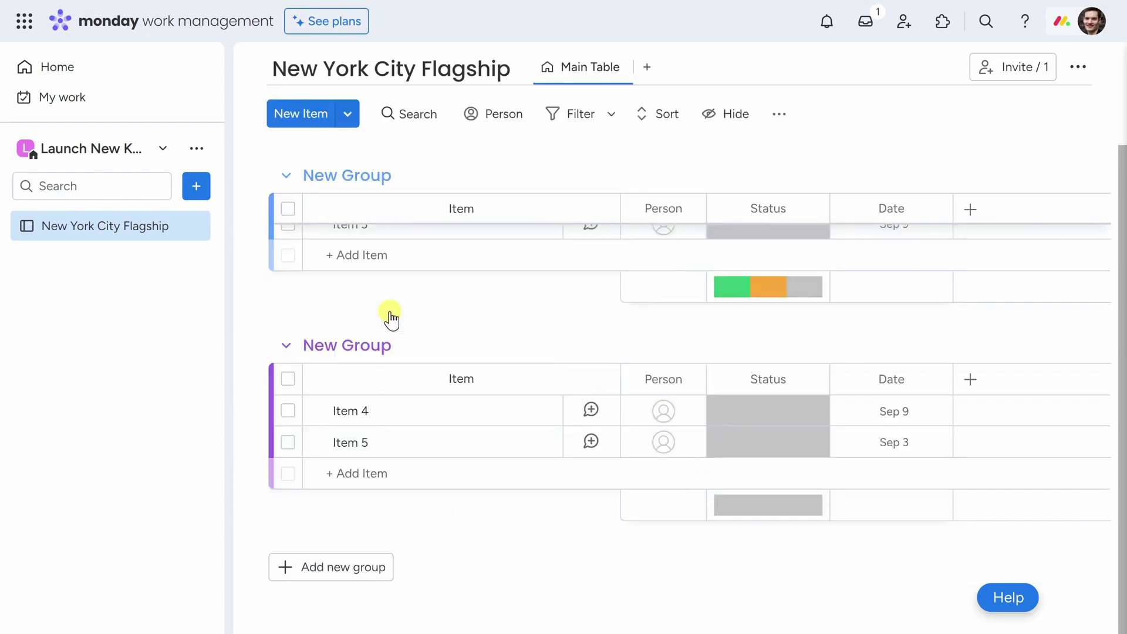
{"action": "scroll", "coordinate": [417, 443], "scroll_direction": "up", "scroll_amount": 2}
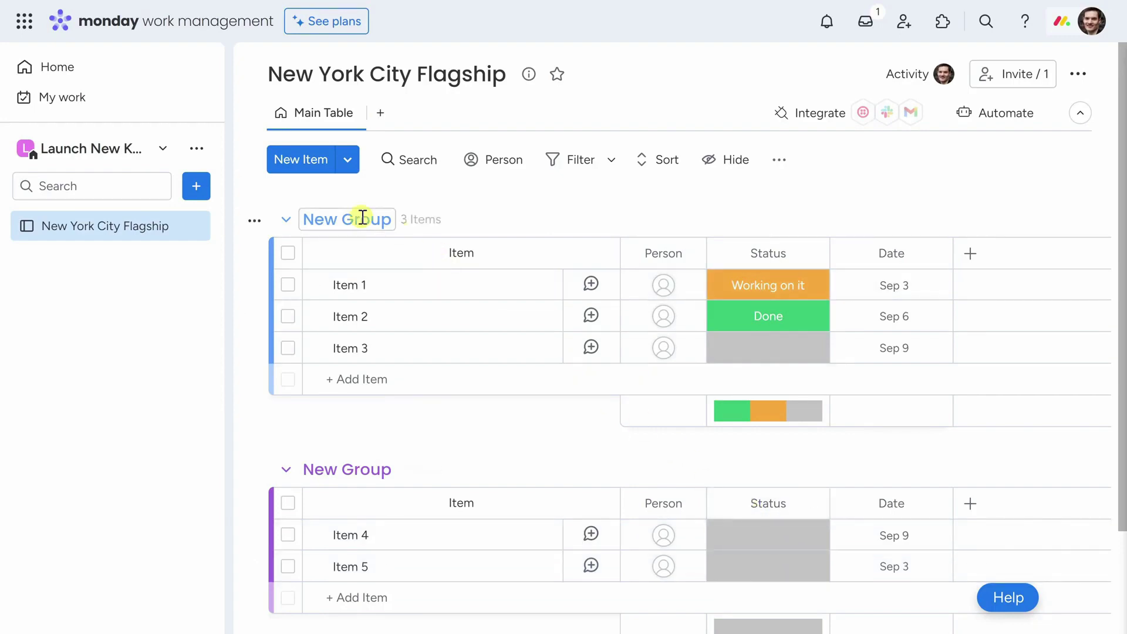
{"action": "left_click_drag", "start_coordinate": [343, 222], "coordinate": [441, 218]}
{"action": "type", "text": "Plan opening day festivities"}
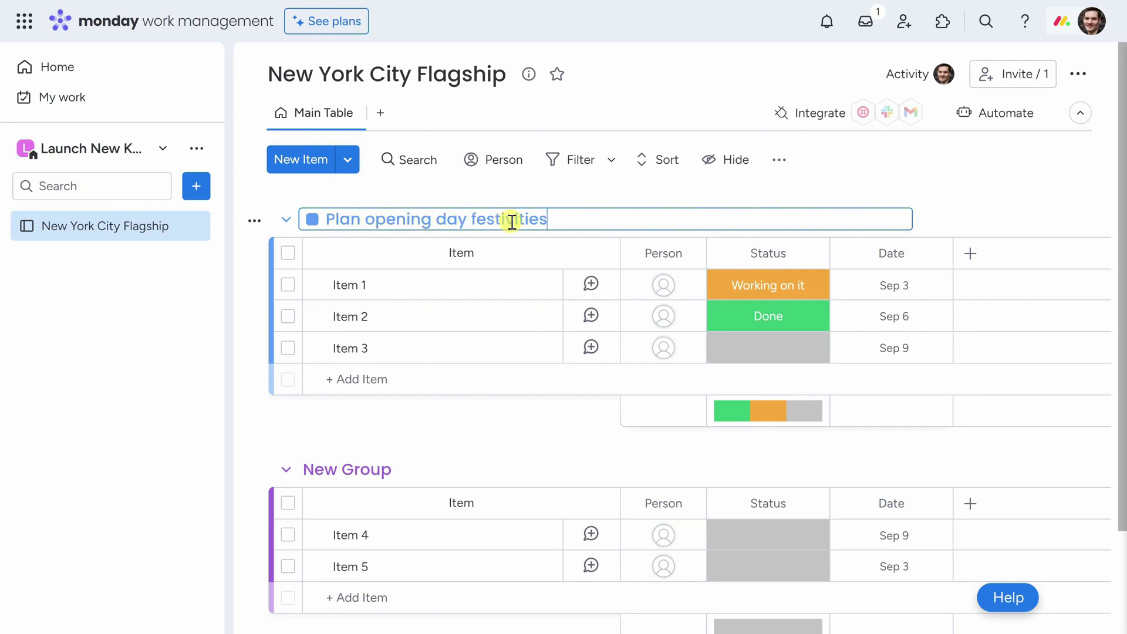
Step: Rename the second group, containing Item 4 and Item 5, as Hire staff
{"action": "scroll", "coordinate": [470, 254], "scroll_direction": "down", "scroll_amount": 2}
{"action": "left_click", "coordinate": [352, 346]}
{"action": "left_click_drag", "start_coordinate": [370, 350], "coordinate": [468, 359]}
{"action": "type", "text": "Hire staff"}
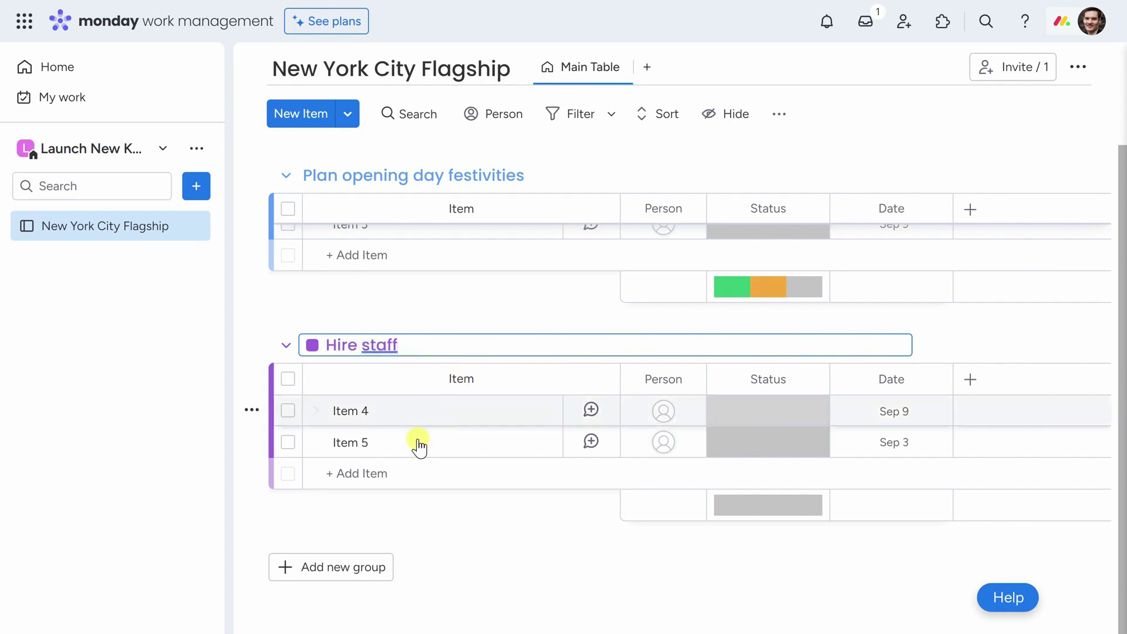
Step: Add a third group below Hire staff and name it Build out the location
{"action": "left_click", "coordinate": [352, 567]}
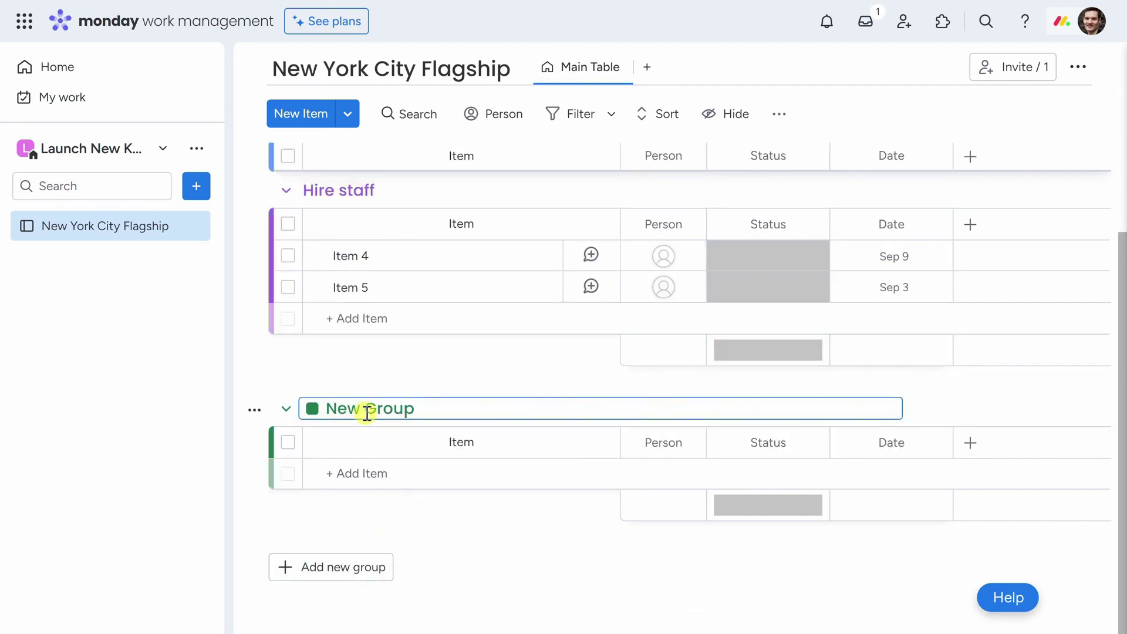
{"action": "left_click_drag", "start_coordinate": [327, 408], "coordinate": [412, 419]}
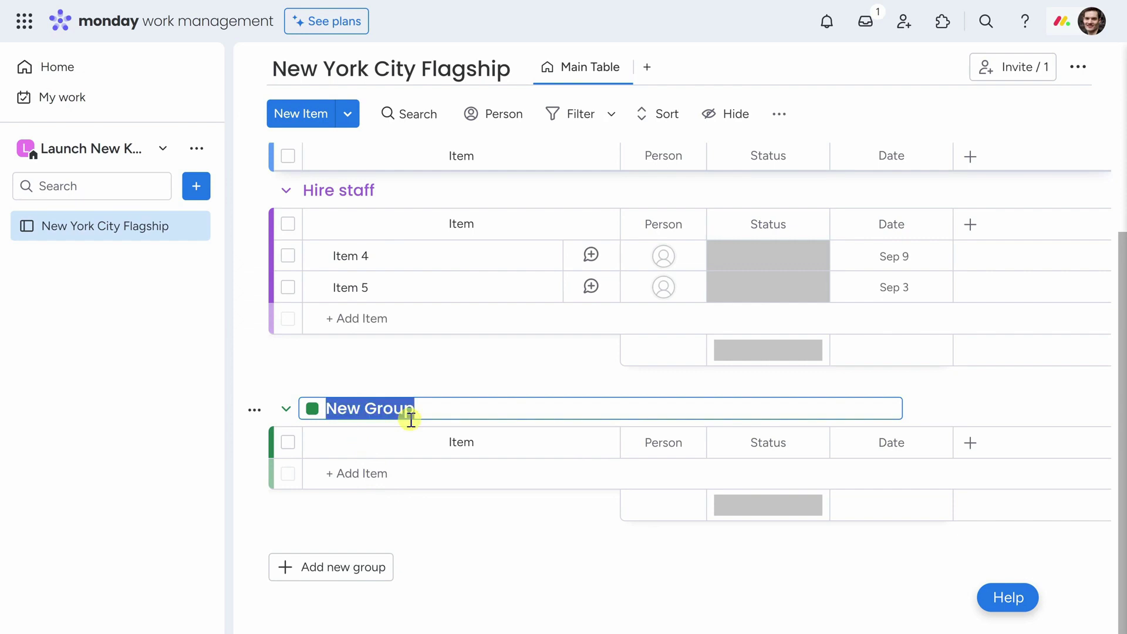
{"action": "type", "text": "Build out the location"}
{"action": "left_click", "coordinate": [429, 385]}
{"action": "scroll", "coordinate": [429, 386], "scroll_direction": "up", "scroll_amount": 5}
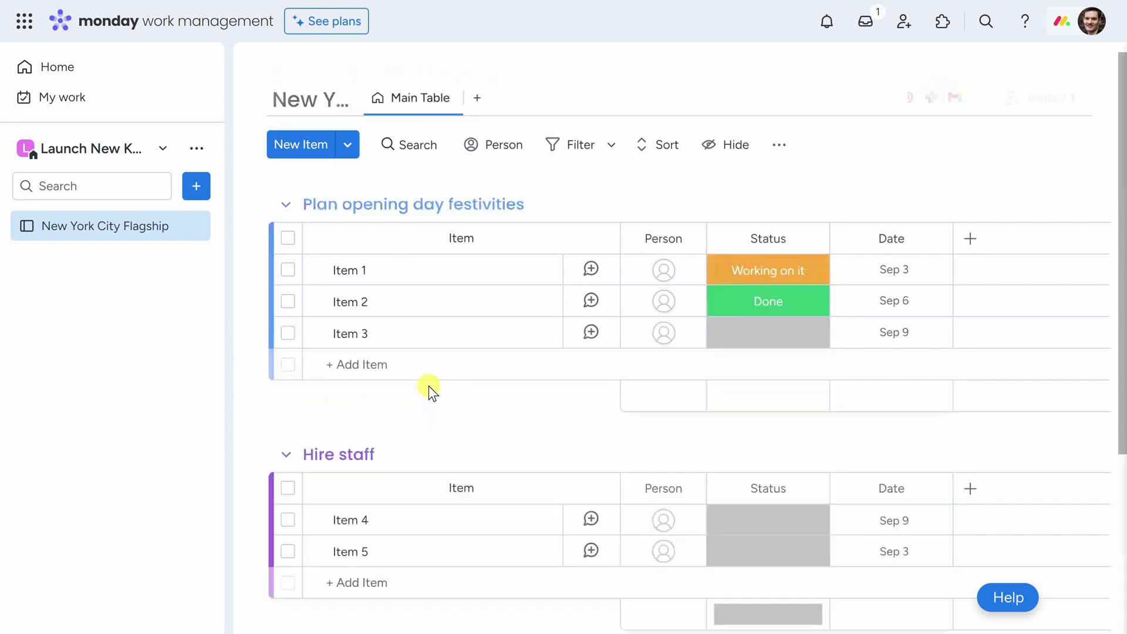
Step: Collapse and re-expand the Plan opening day festivities group, and reorder the groups so Build out the location sits above Hire staff
{"action": "left_click", "coordinate": [290, 221]}
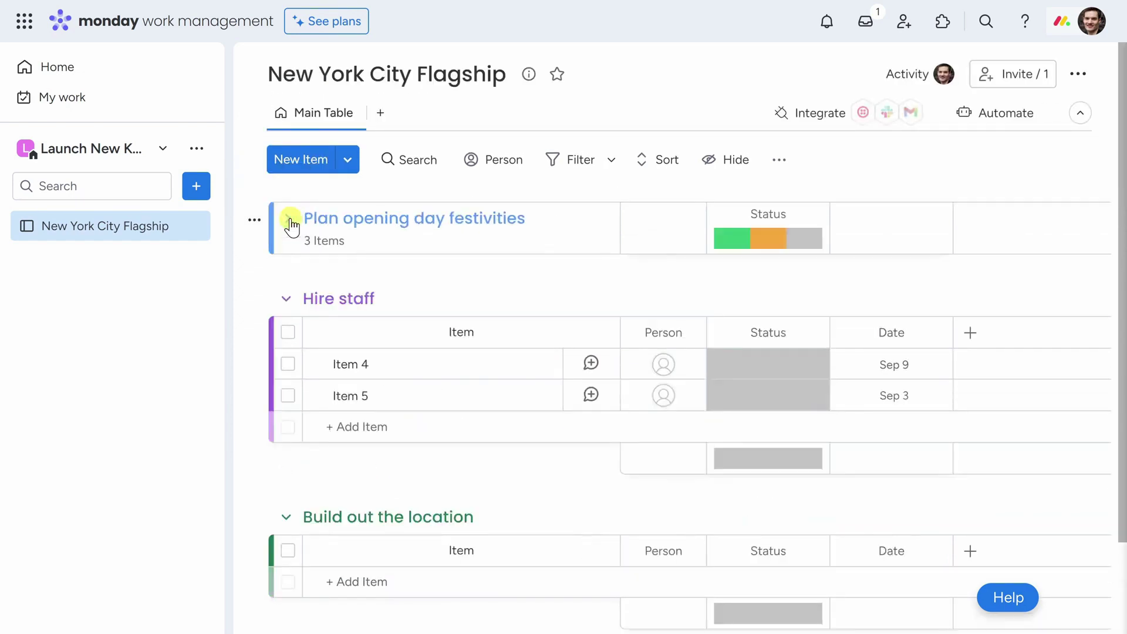
{"action": "left_click", "coordinate": [290, 222]}
{"action": "scroll", "coordinate": [548, 415], "scroll_direction": "down", "scroll_amount": 5}
{"action": "left_click_drag", "start_coordinate": [548, 415], "coordinate": [550, 281]}
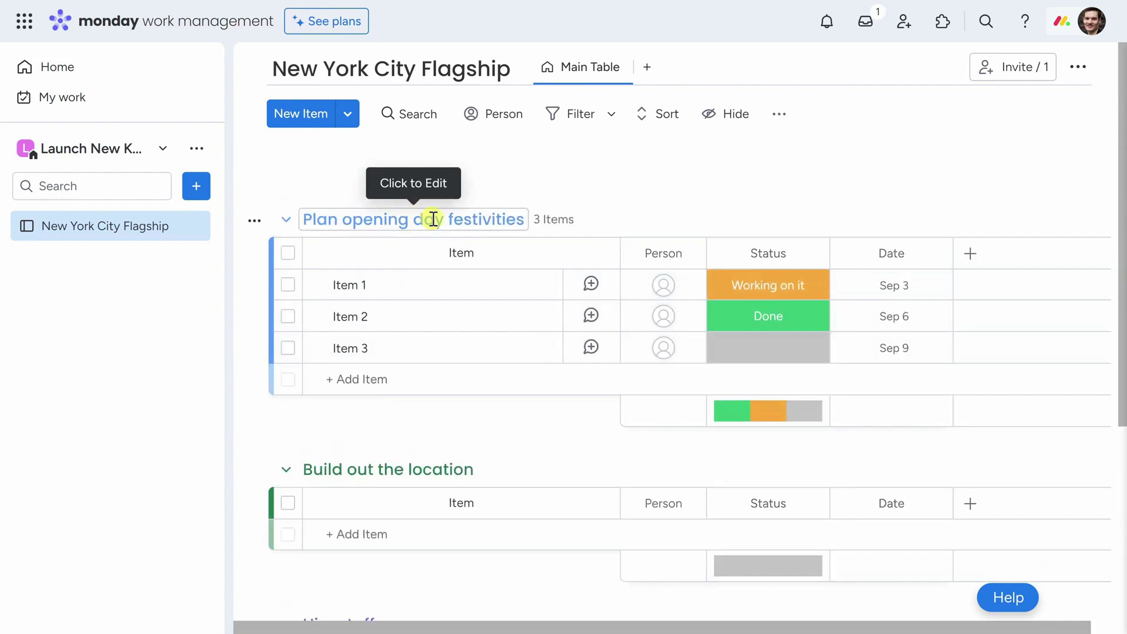
Step: Change the colour of the Plan opening day festivities group to crimson red
{"action": "left_click", "coordinate": [255, 222]}
{"action": "left_click", "coordinate": [355, 483]}
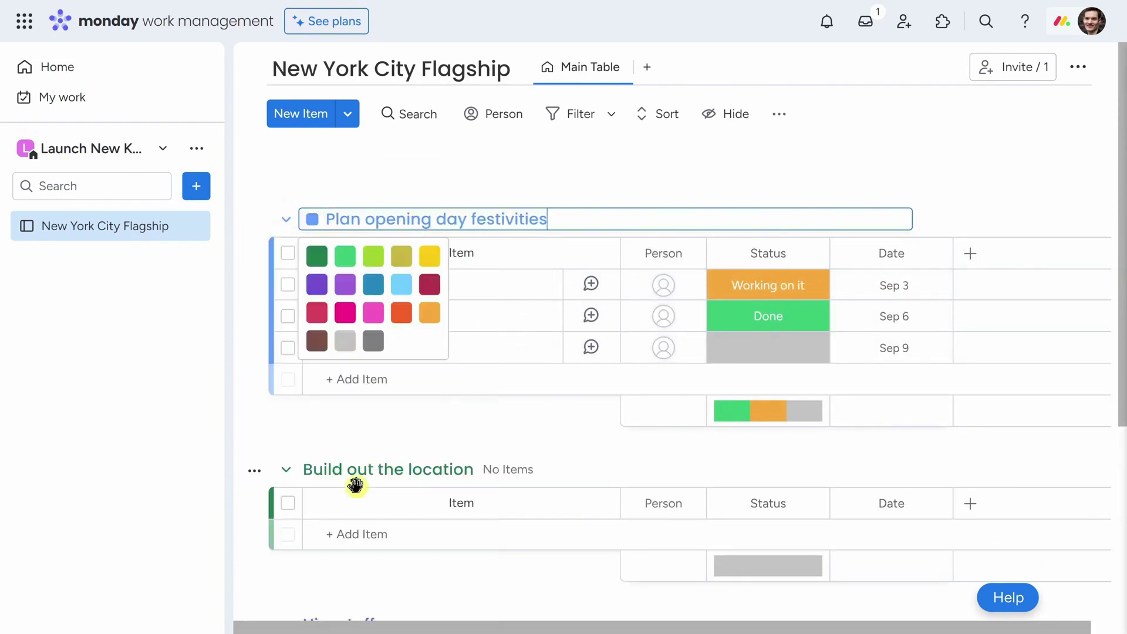
{"action": "left_click", "coordinate": [317, 312]}
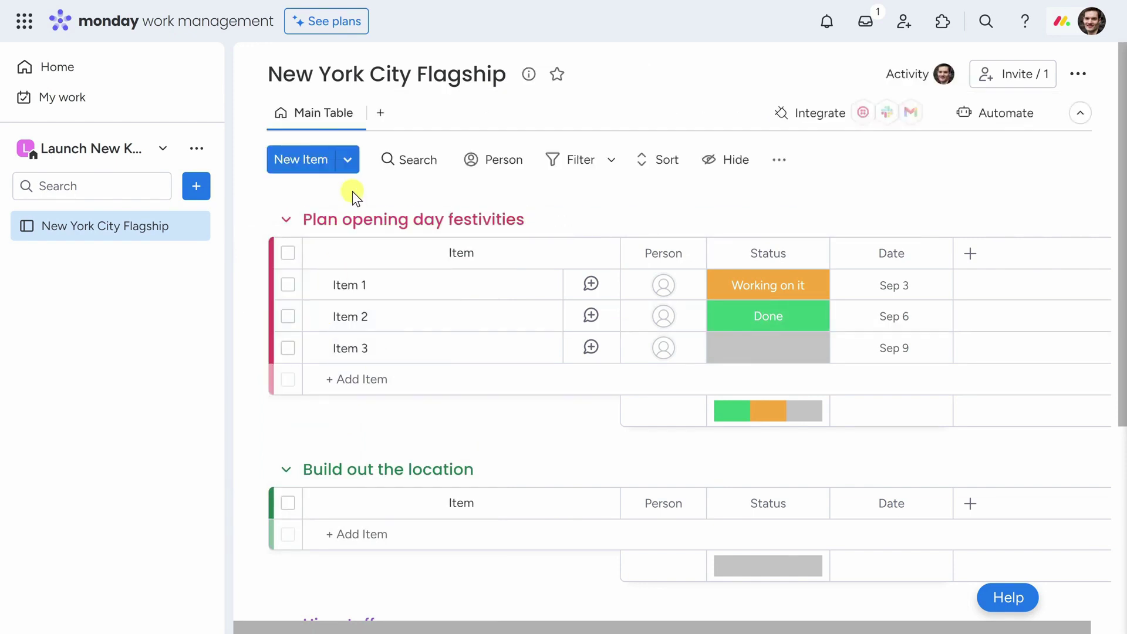
Step: Rename Item 1 as "Set a world record for the largest cookie baked" and move "Organize cookie eating contest" above "Hire cookie monster mascot"
{"action": "left_click", "coordinate": [376, 284]}
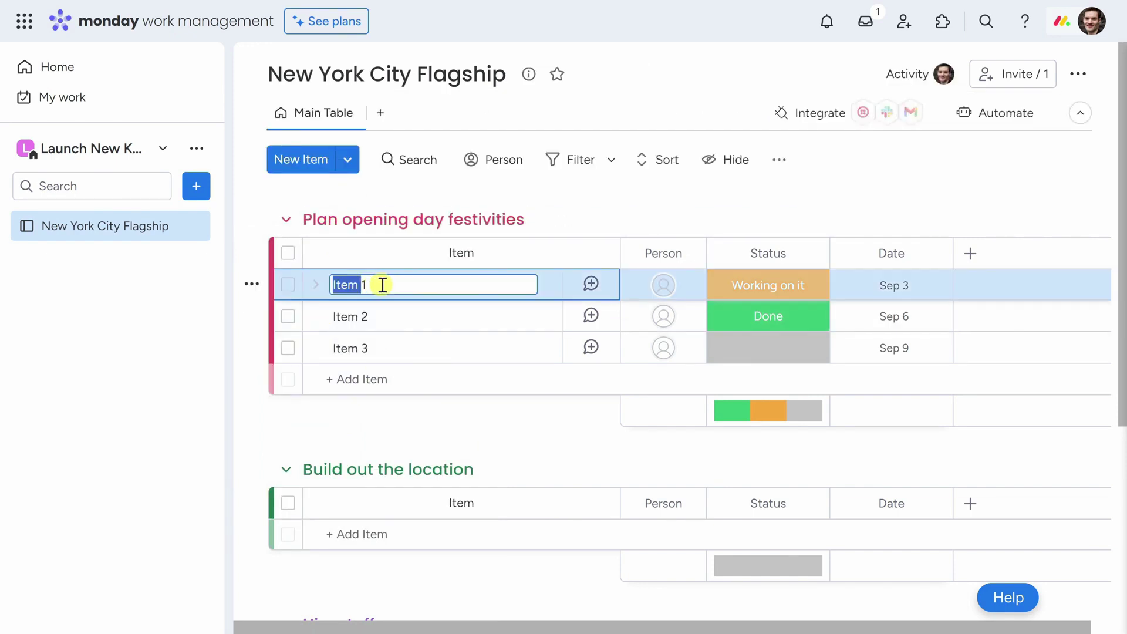
{"action": "type", "text": "Set a world record for the largest cookie baked"}
{"action": "left_click", "coordinate": [314, 284]}
{"action": "left_click", "coordinate": [374, 286]}
{"action": "key", "text": "End"}
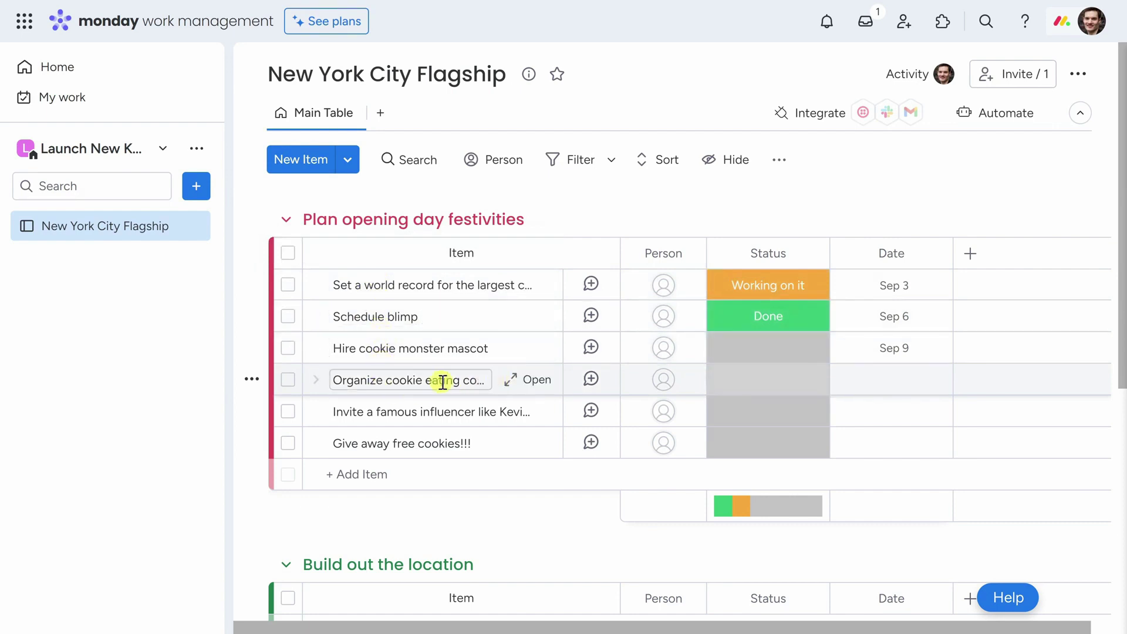
{"action": "left_click_drag", "start_coordinate": [317, 398], "coordinate": [332, 361]}
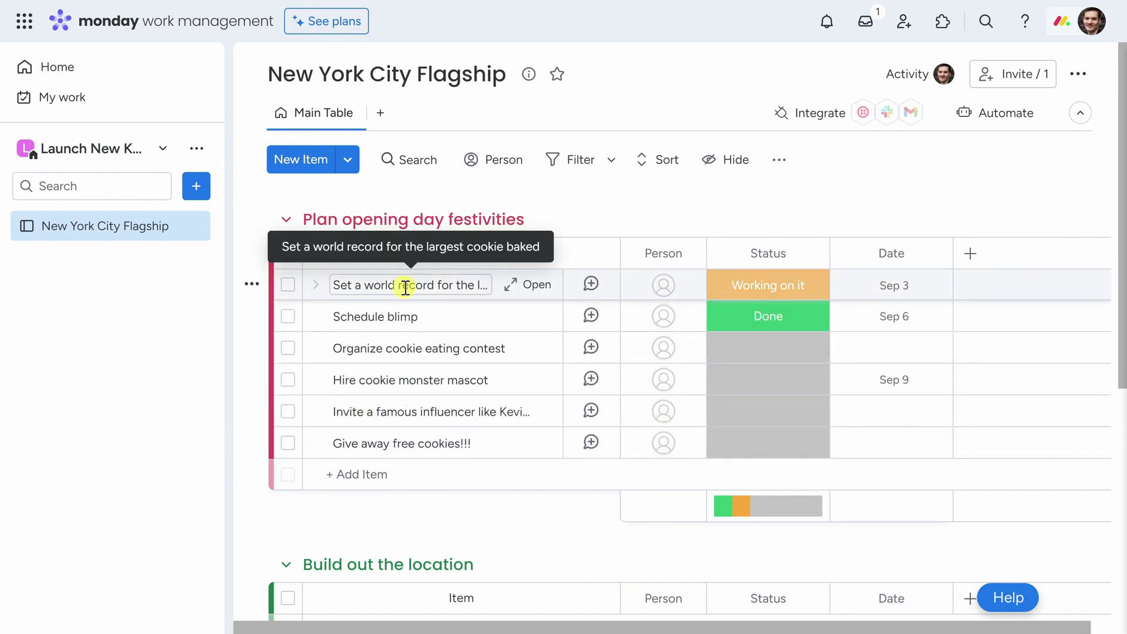
Step: Add the subitem "100 pounds of all-purpose flour" under the world record cookie item and collapse its subitems
{"action": "left_click", "coordinate": [316, 288]}
{"action": "left_click", "coordinate": [492, 361]}
{"action": "type", "text": "100 pounds of all-purpose flour"}
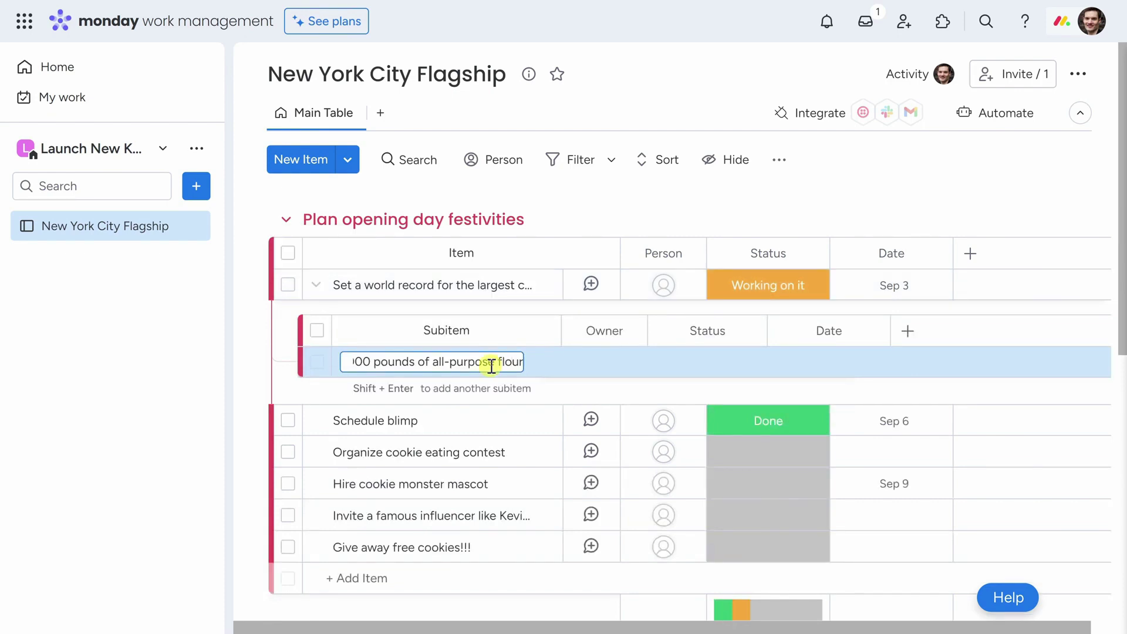
{"action": "left_click", "coordinate": [316, 284]}
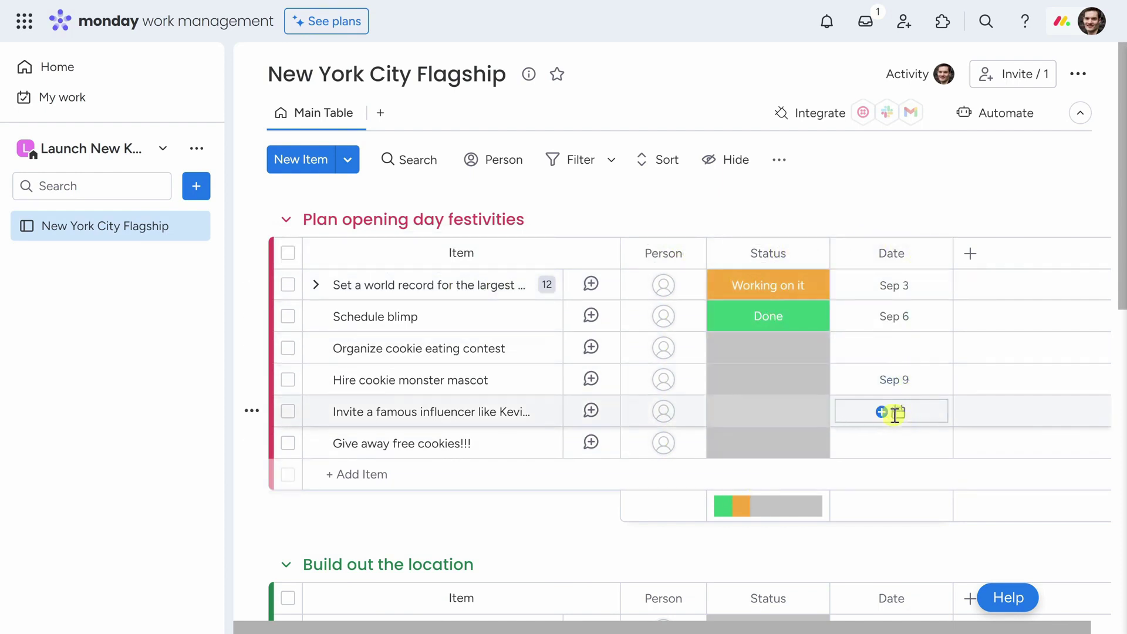
Step: Assign two team members to the world record cookie item in the Person column
{"action": "left_click", "coordinate": [663, 286]}
{"action": "left_click", "coordinate": [559, 442]}
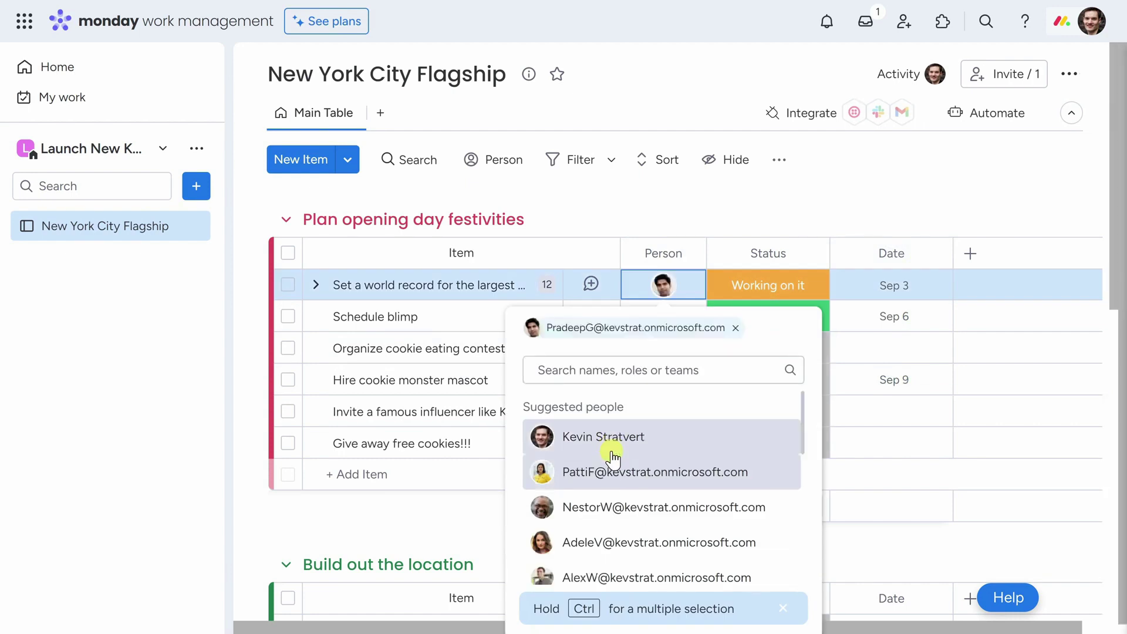
{"action": "left_click", "coordinate": [607, 508]}
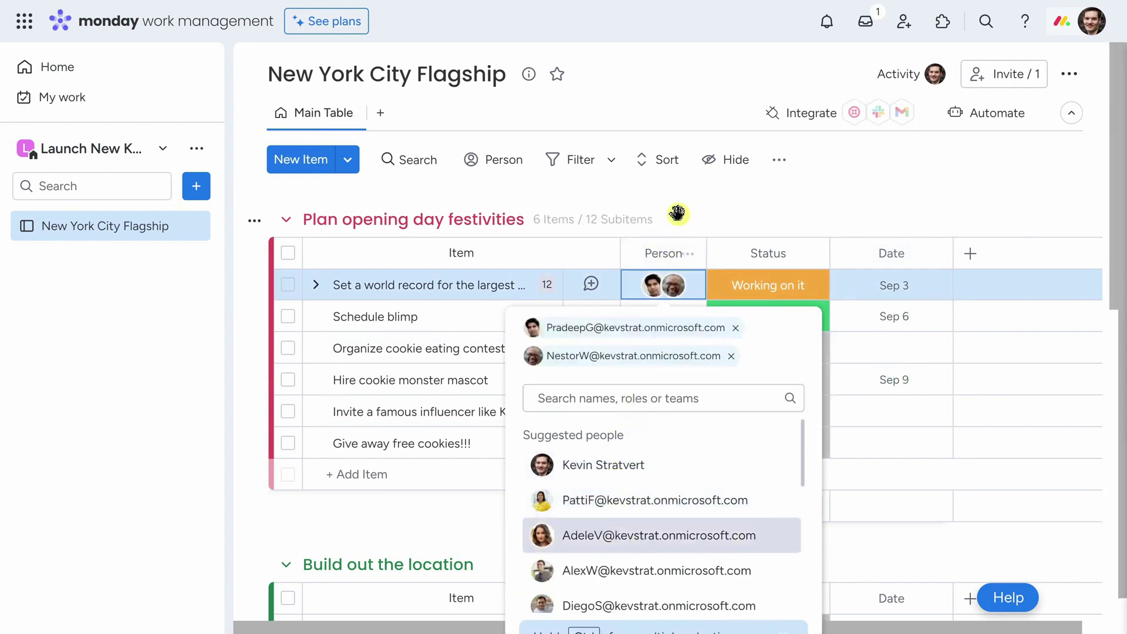
{"action": "left_click", "coordinate": [678, 211]}
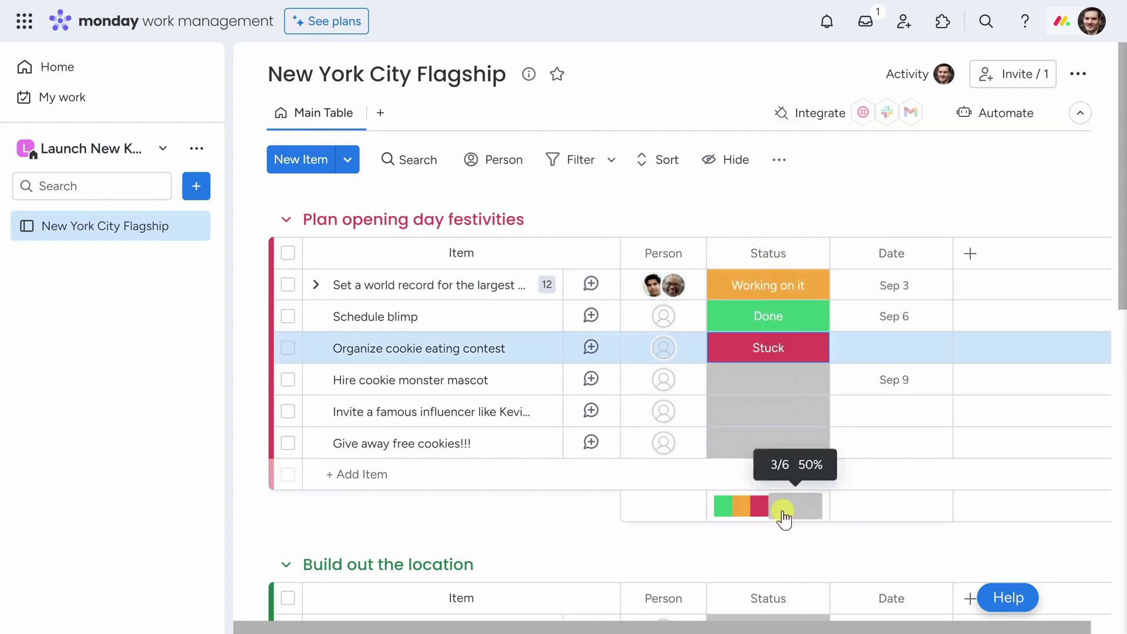
Step: Add a Priority column to the board and place it between Status and Date
{"action": "left_click", "coordinate": [970, 256]}
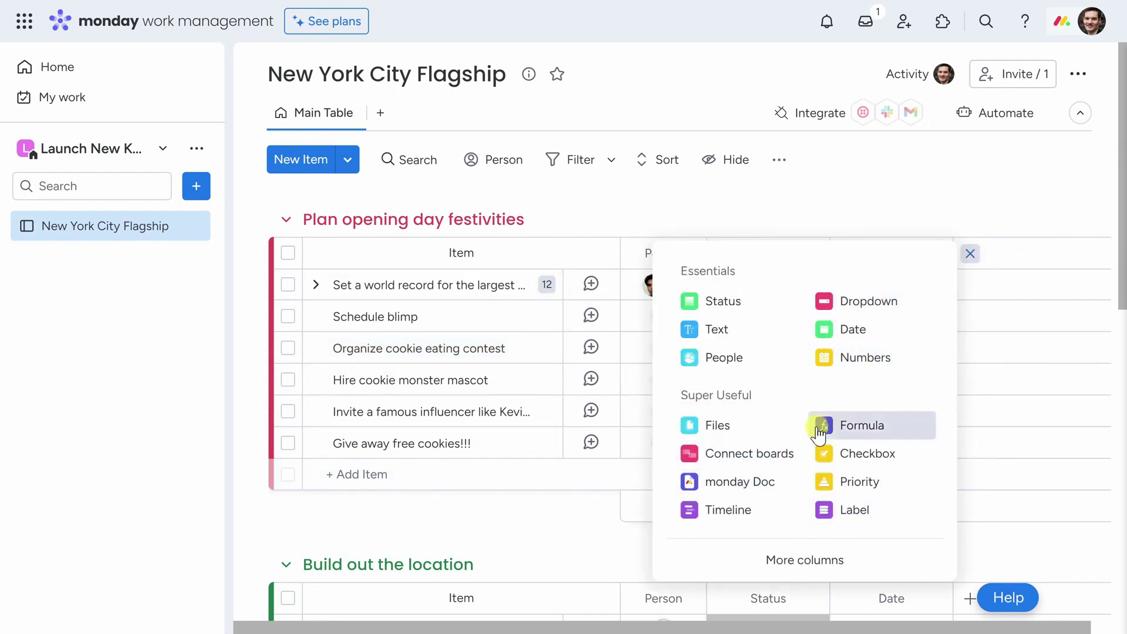
{"action": "left_click", "coordinate": [858, 481]}
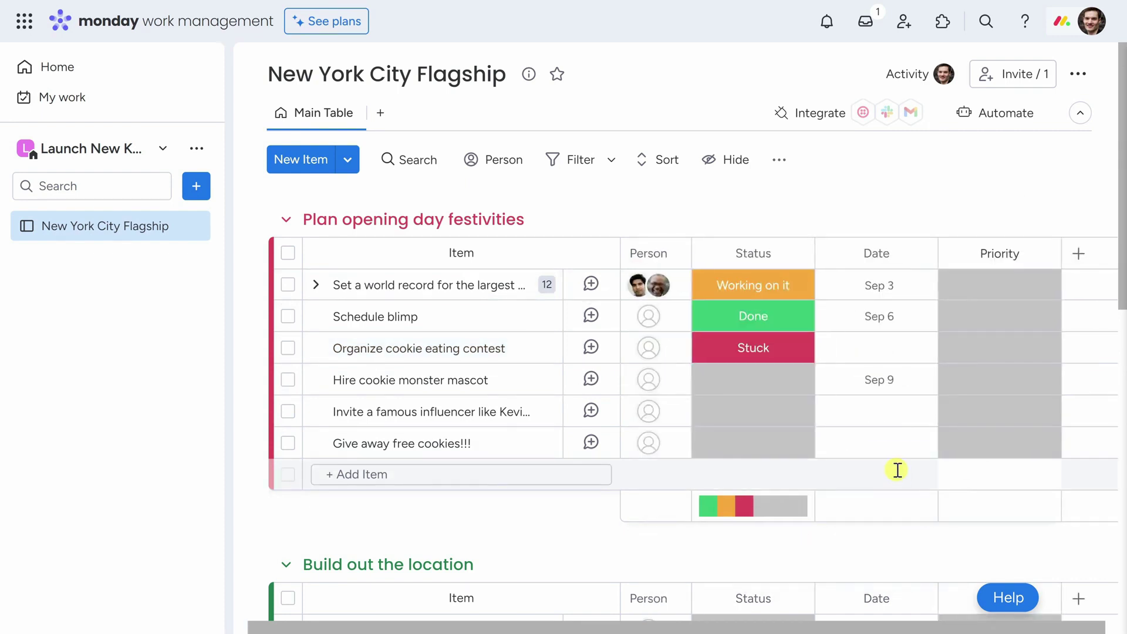
{"action": "left_click_drag", "start_coordinate": [1026, 252], "coordinate": [898, 303]}
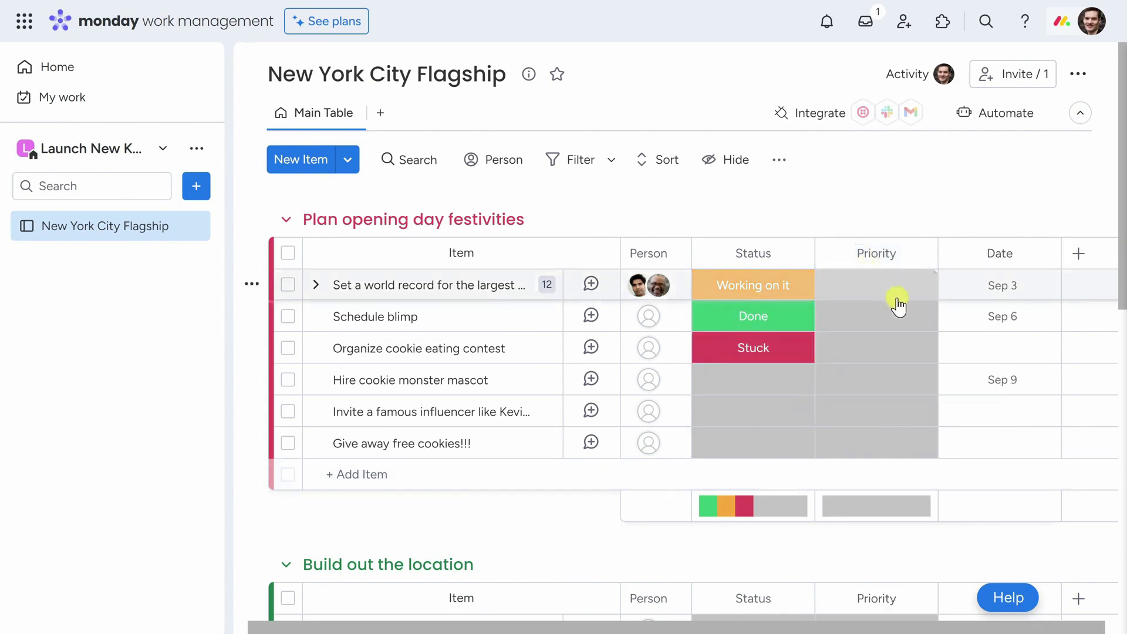
Step: Post an update on the world record cookie item mentioning Everyone on this item: "Let me know if you need any help with this."
{"action": "mouse_move", "coordinate": [658, 285]}
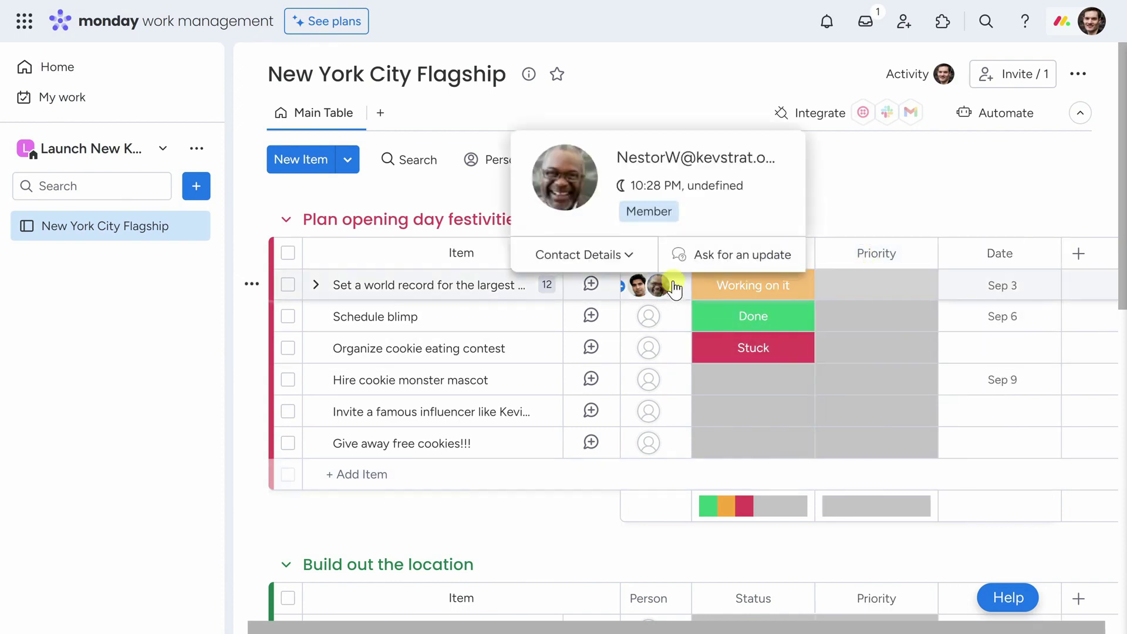
{"action": "left_click", "coordinate": [528, 286]}
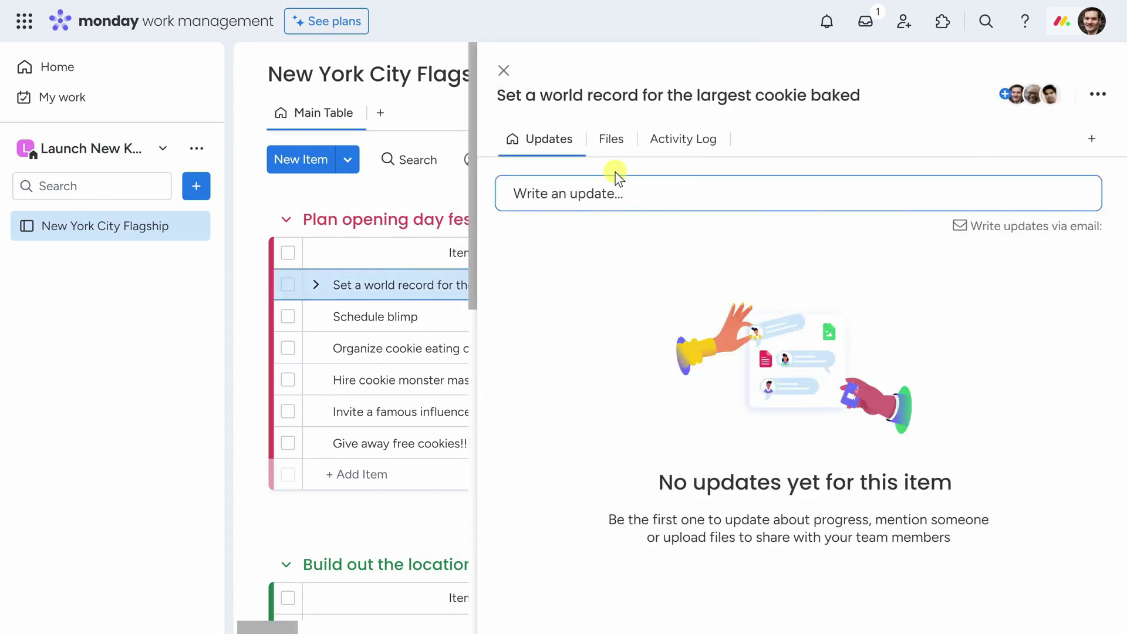
{"action": "left_click", "coordinate": [587, 194]}
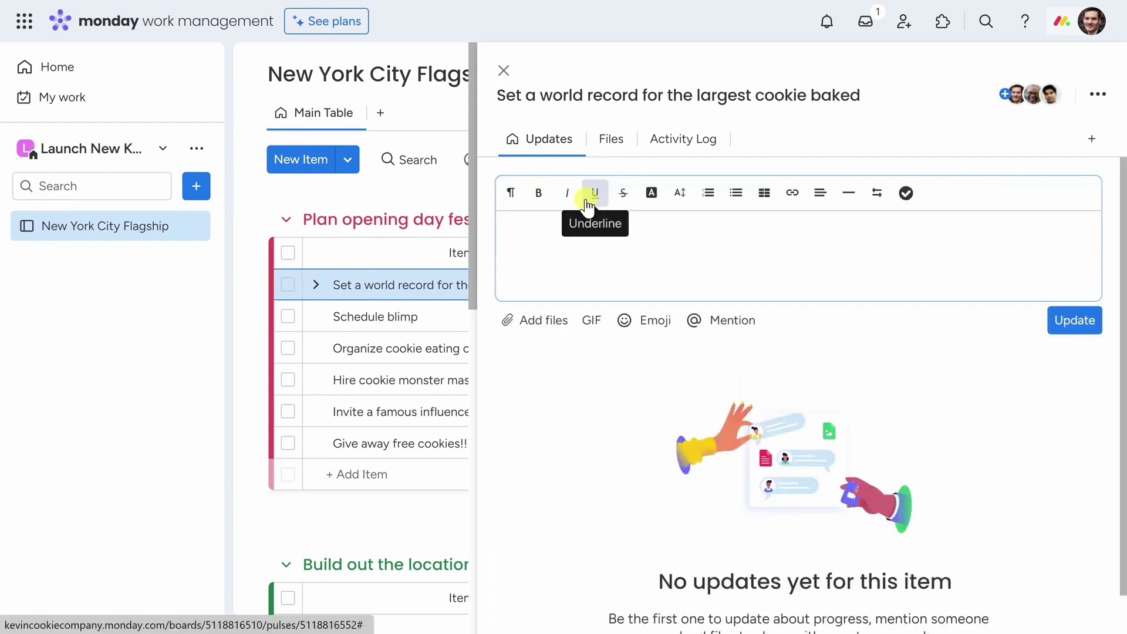
{"action": "type", "text": "@"}
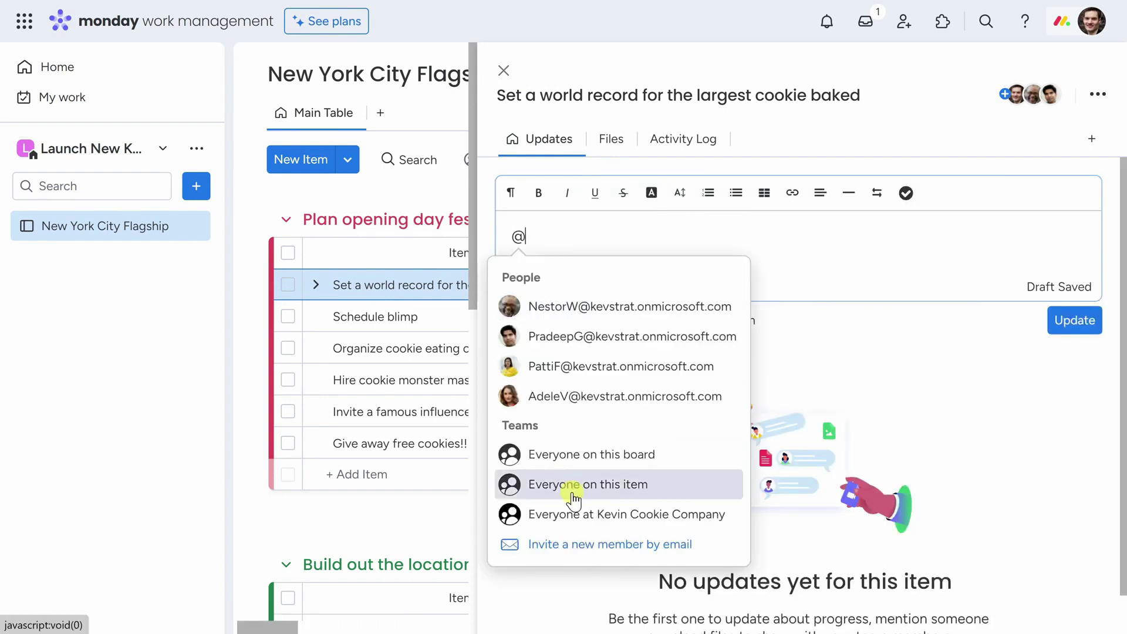
{"action": "left_click", "coordinate": [573, 499]}
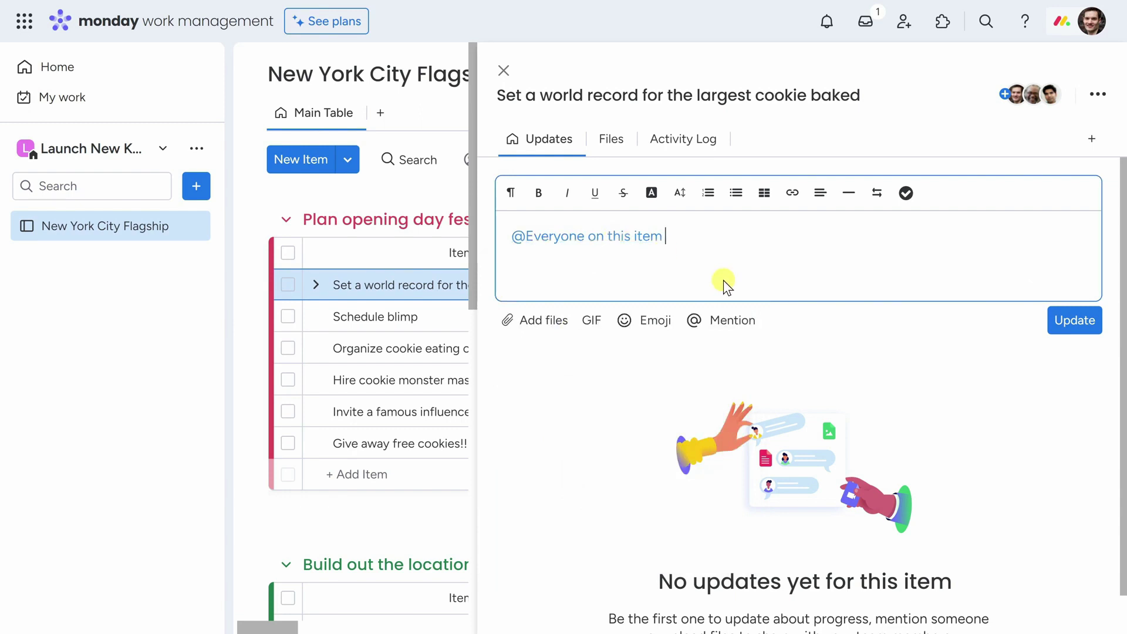
{"action": "type", "text": "Let me know if you need any help with this."}
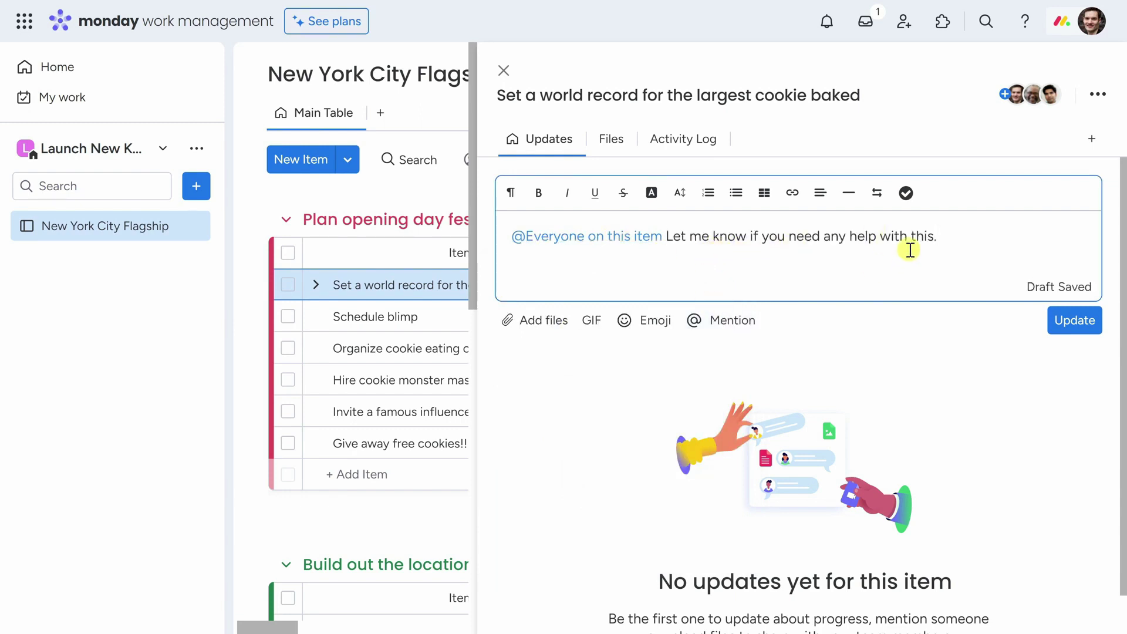
{"action": "left_click", "coordinate": [1080, 321]}
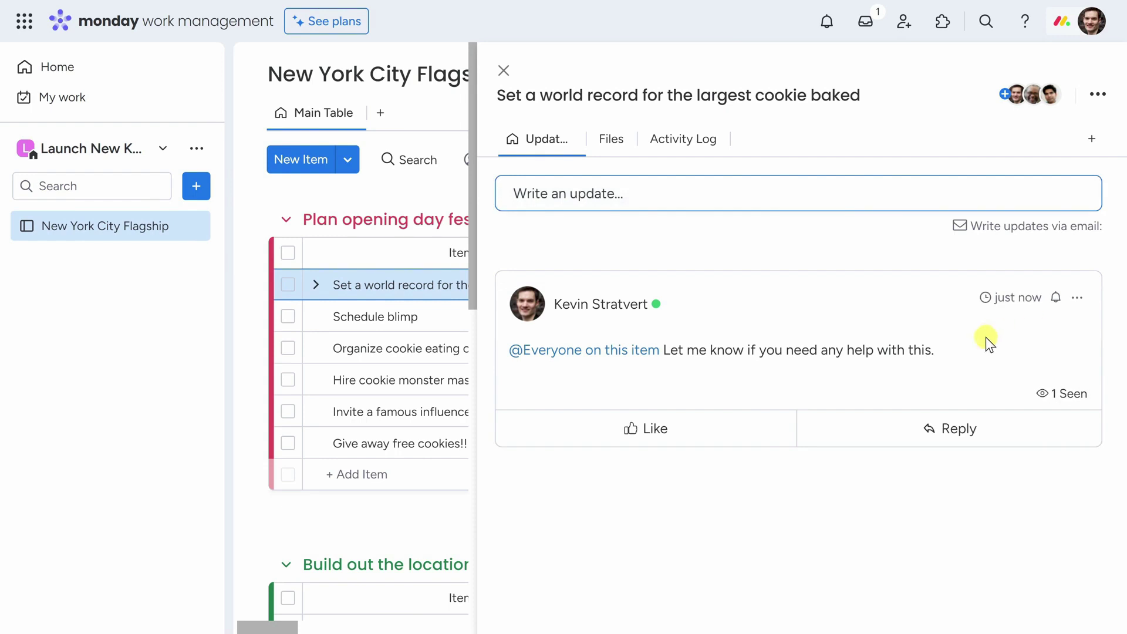
{"action": "left_click", "coordinate": [503, 70]}
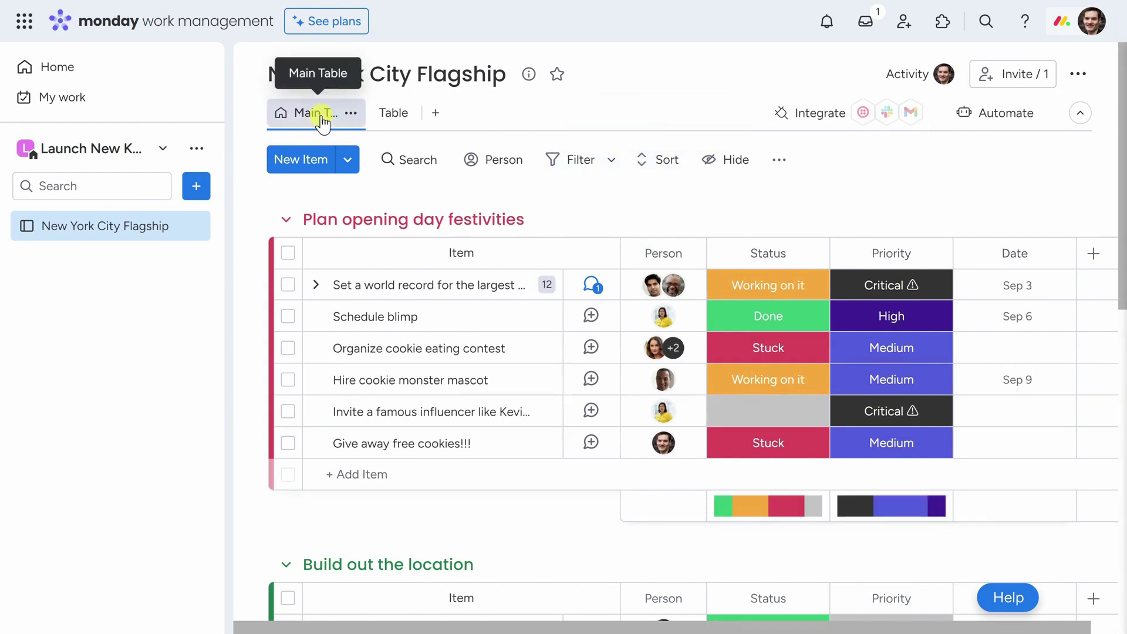
Step: Add a Kanban view to the New York City Flagship board
{"action": "left_click", "coordinate": [435, 115]}
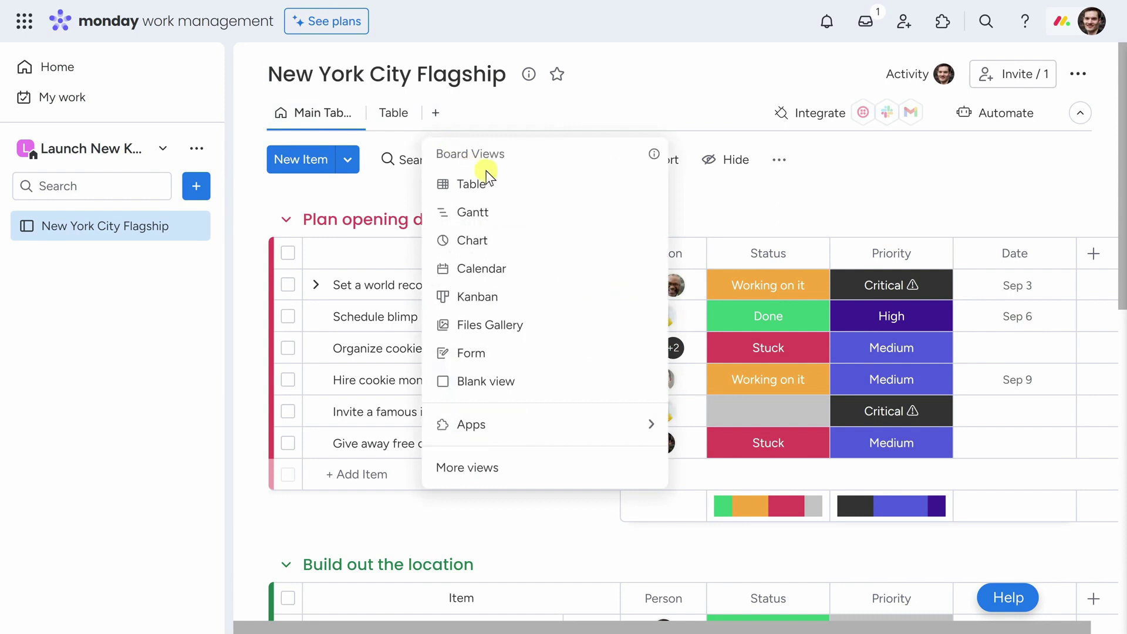
{"action": "left_click", "coordinate": [505, 298]}
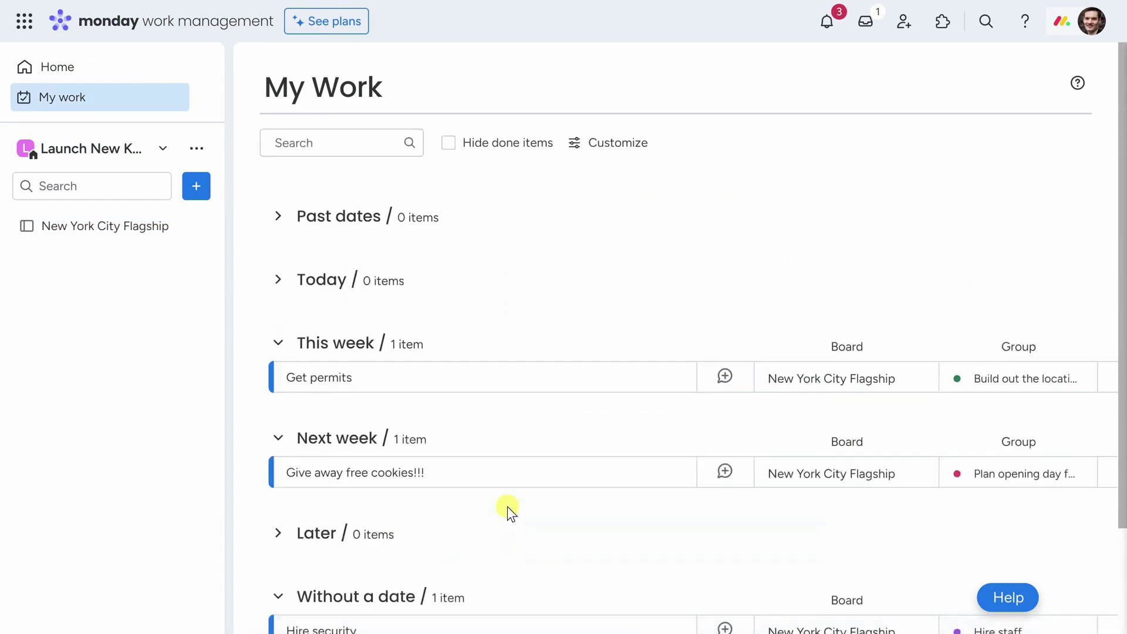
Step: Review the notifications and the unread updates in the update feed
{"action": "left_click", "coordinate": [832, 30]}
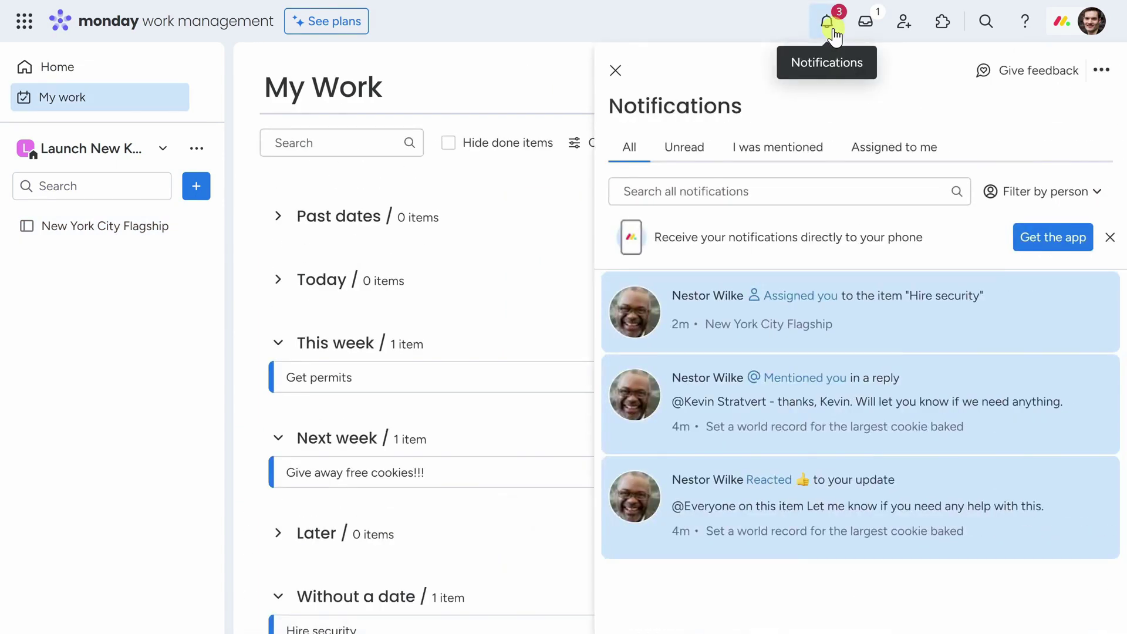
{"action": "left_click", "coordinate": [868, 25]}
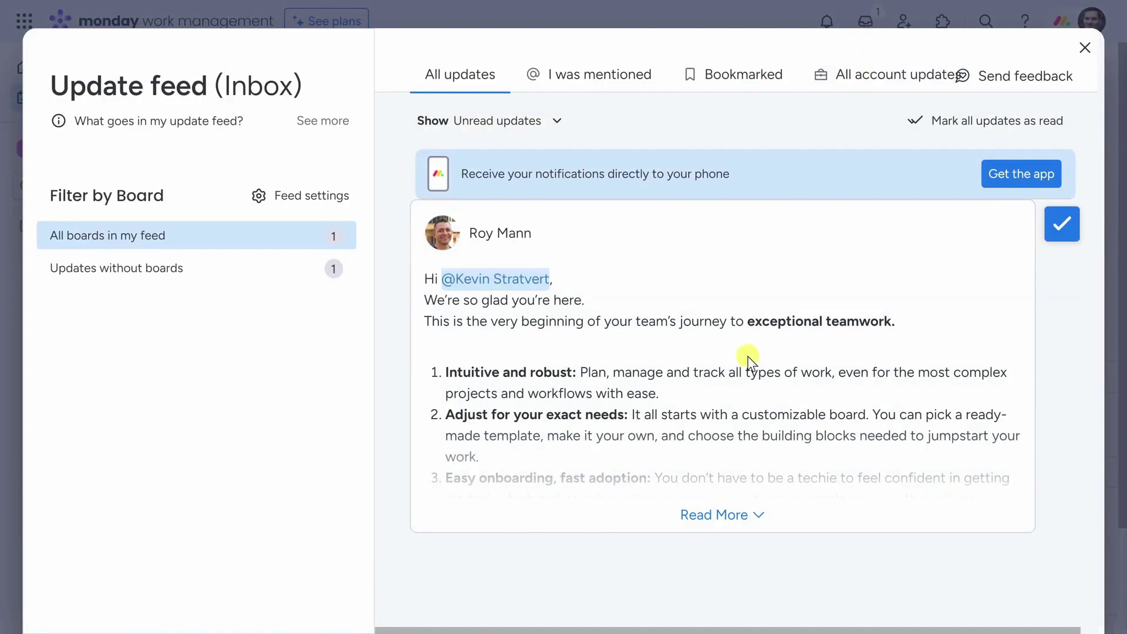
Step: Create a dashboard named New Dashboard with Main privacy and connect the New York City Flagship and Shanghai Flagship boards to it
{"action": "left_click", "coordinate": [196, 187]}
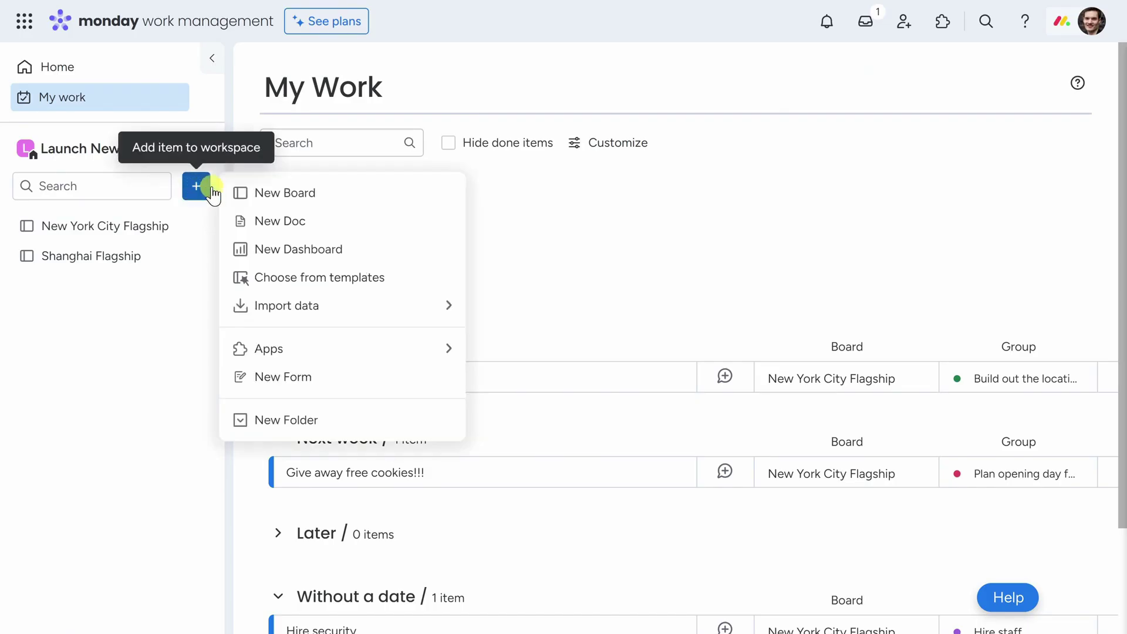
{"action": "left_click", "coordinate": [360, 252]}
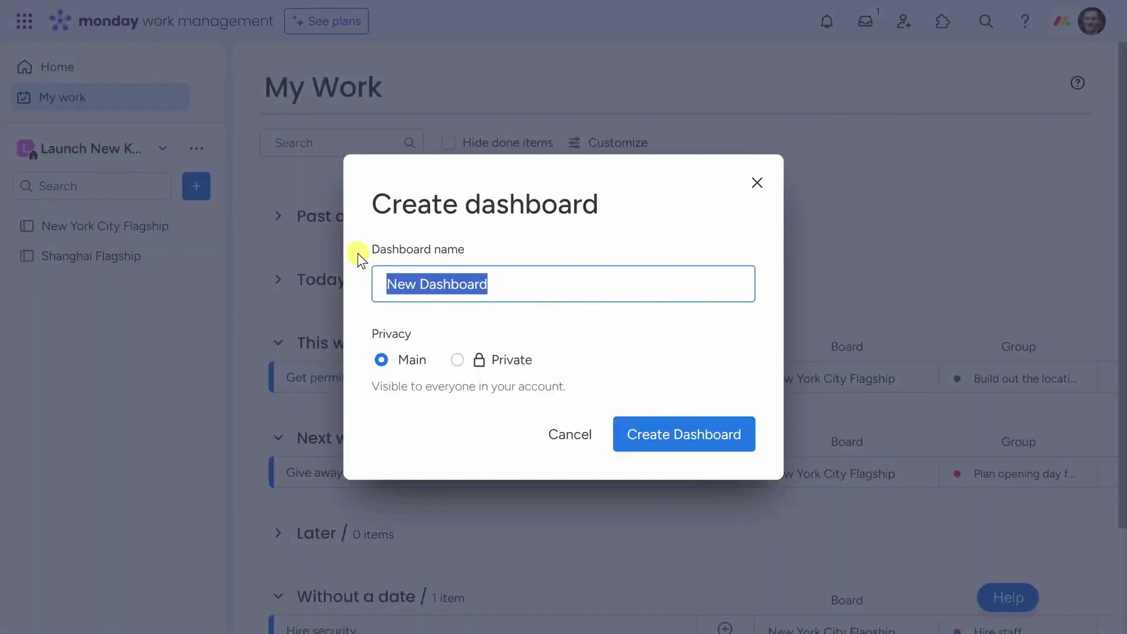
{"action": "left_click", "coordinate": [704, 450]}
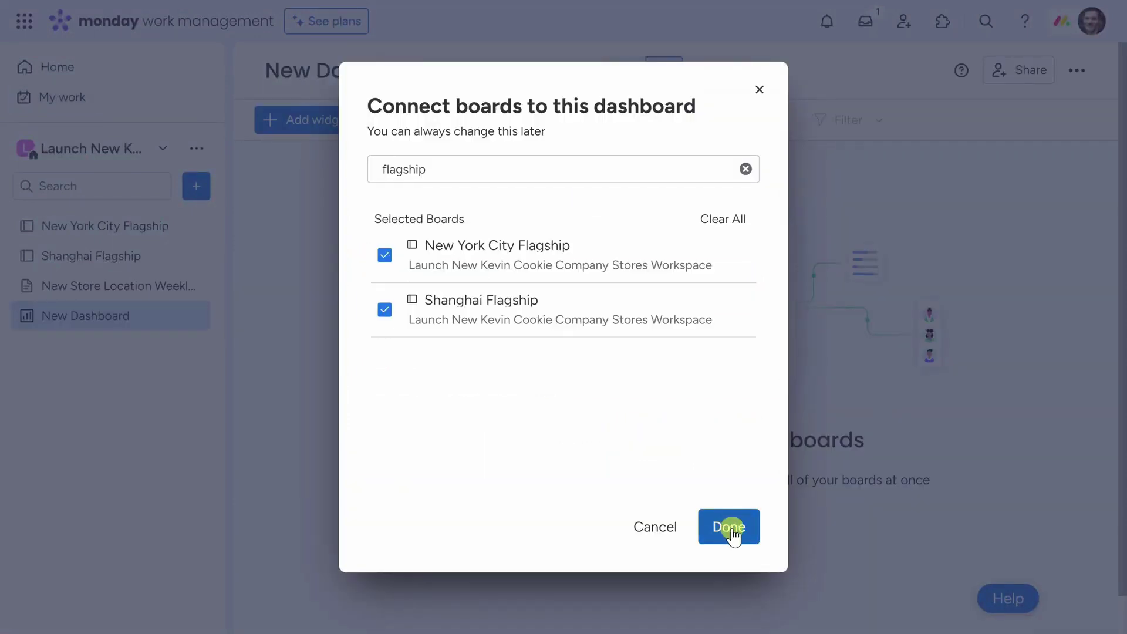
{"action": "left_click", "coordinate": [731, 531]}
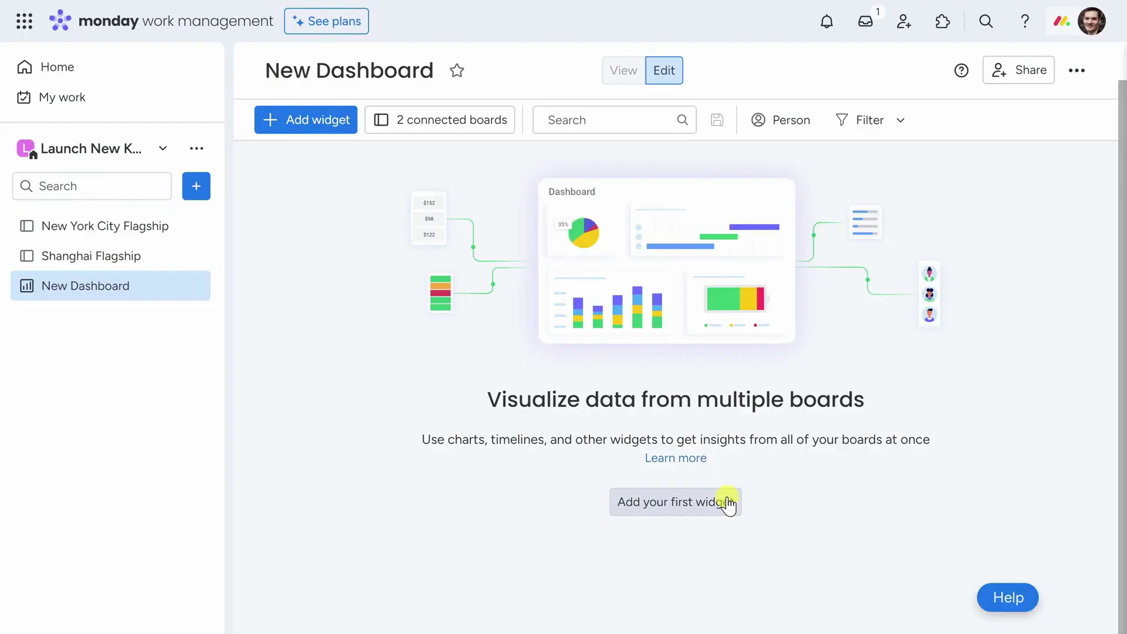
Step: Add a Chart widget to the new dashboard
{"action": "left_click", "coordinate": [307, 118]}
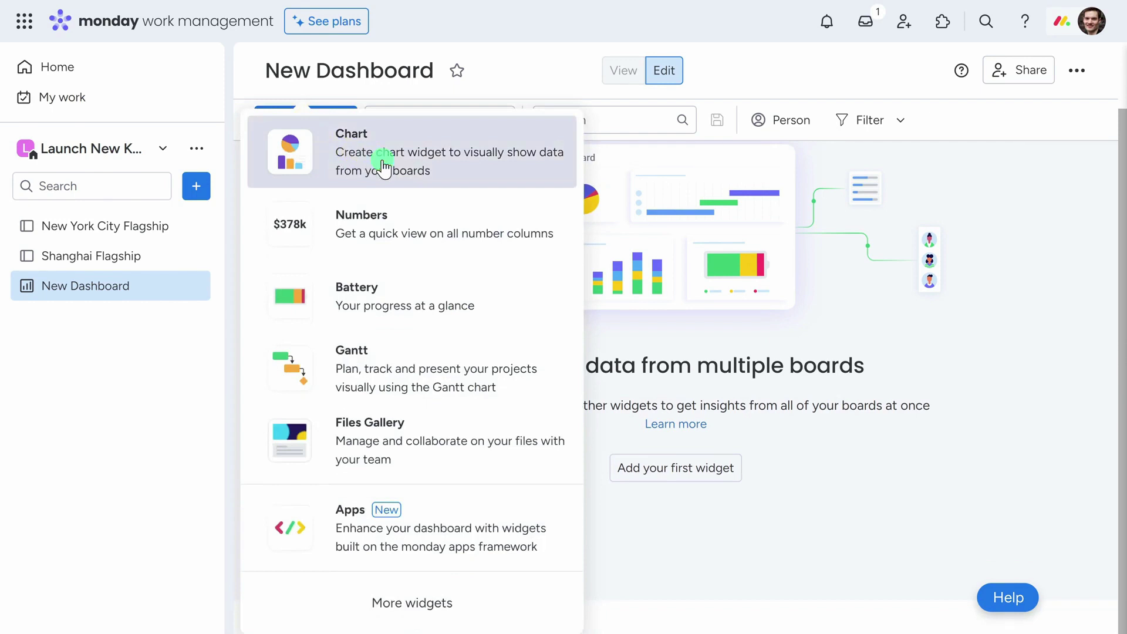
{"action": "left_click", "coordinate": [385, 168]}
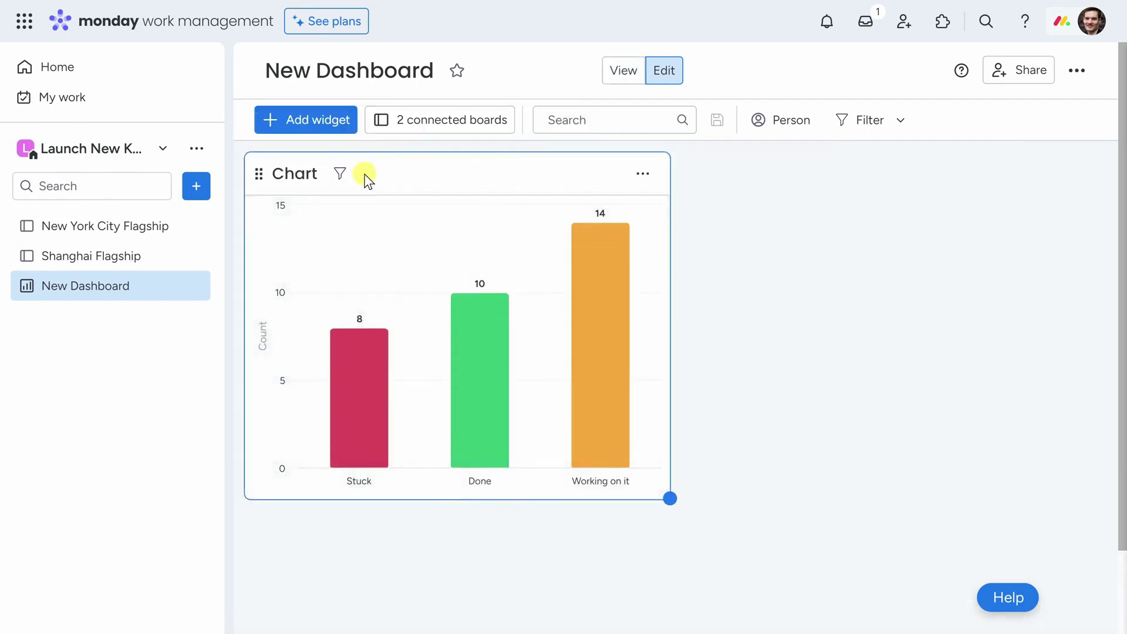
Step: Browse the Staying on Top widgets in the Widgets Center for further dashboard options
{"action": "left_click", "coordinate": [324, 122]}
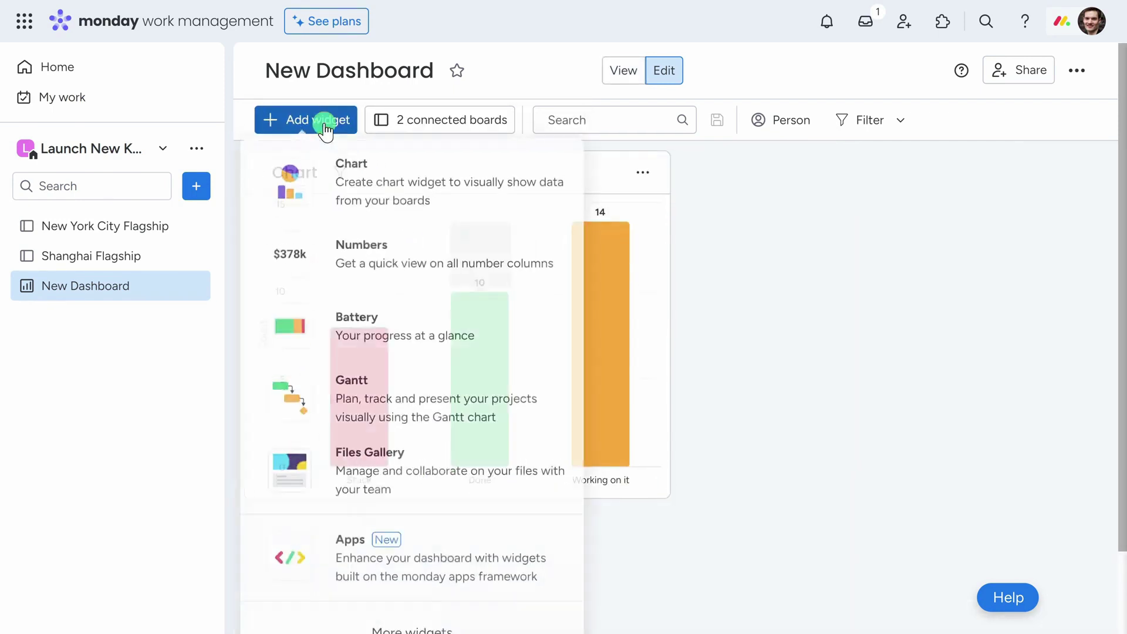
{"action": "left_click", "coordinate": [424, 602]}
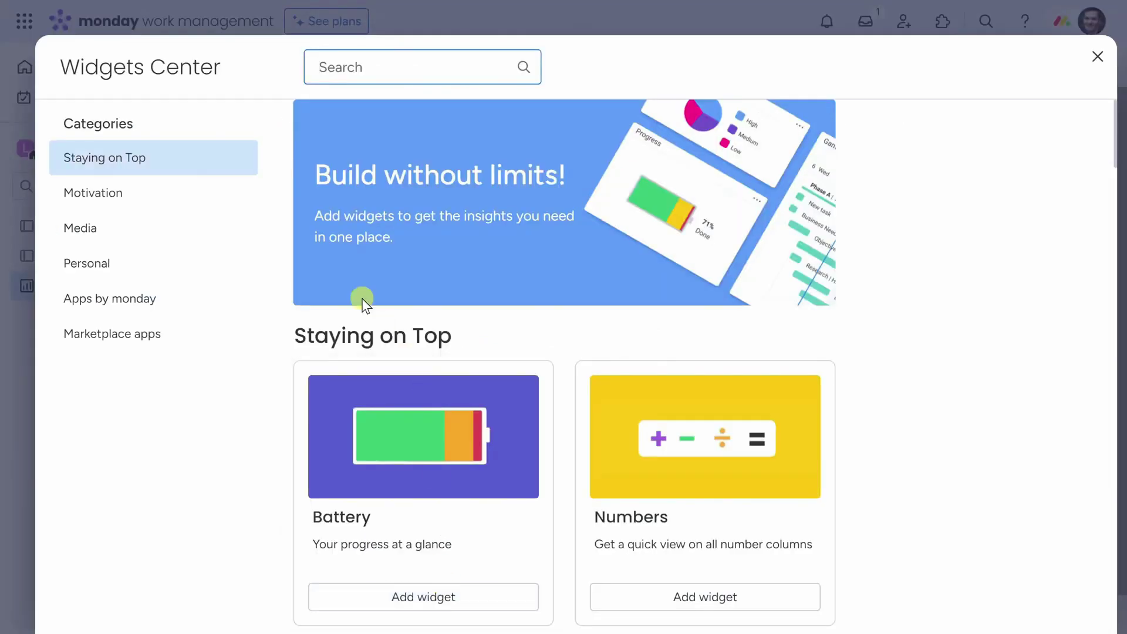
{"action": "scroll", "coordinate": [478, 327], "scroll_direction": "down", "scroll_amount": 7}
{"action": "scroll", "coordinate": [770, 341], "scroll_direction": "down", "scroll_amount": 15}
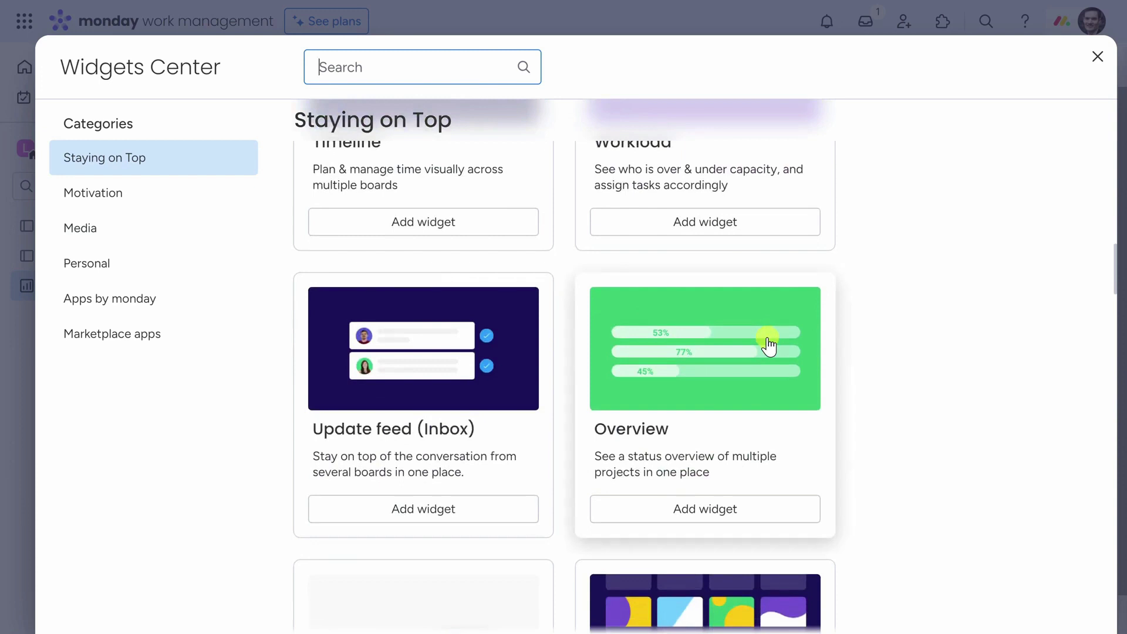